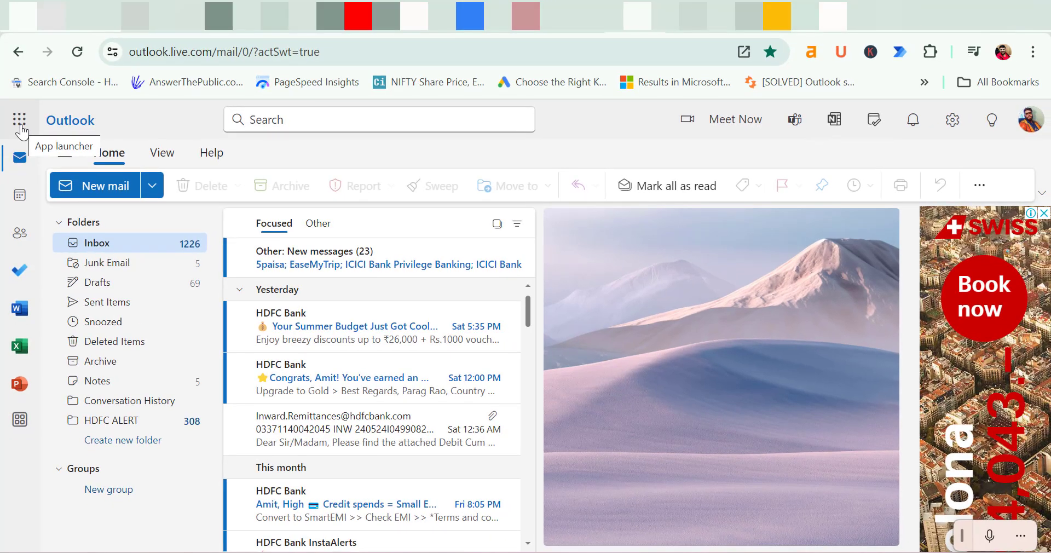
# Launch Power Automate from the Microsoft 365 apps list
pyautogui.click(20, 119)
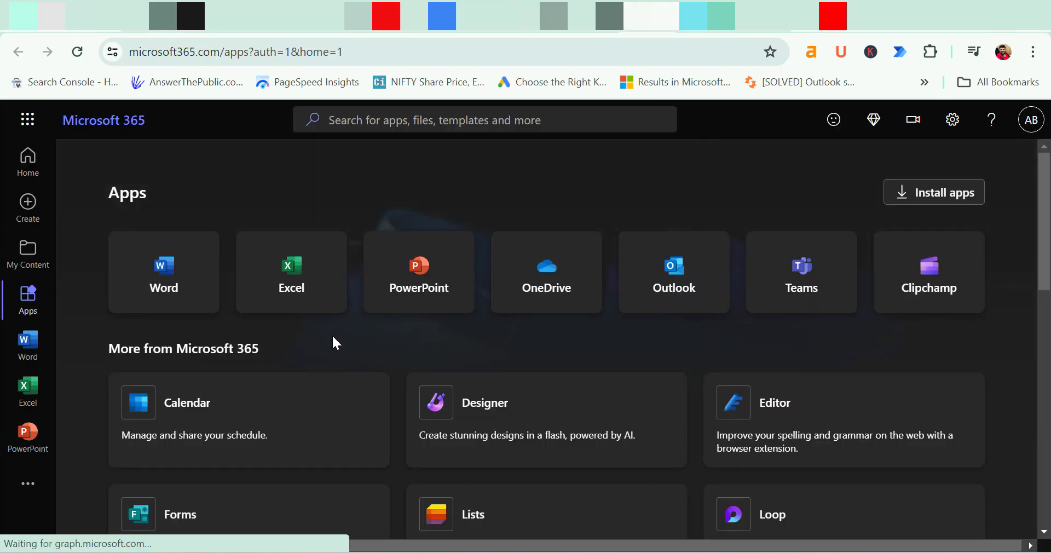
pyautogui.scroll(-6, 345, 367)
pyautogui.click(211, 413)
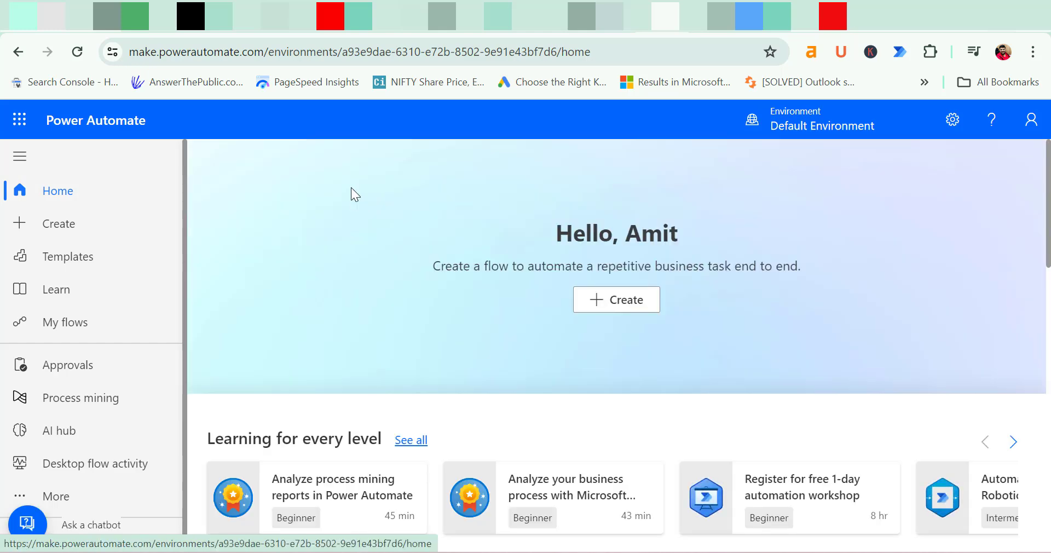
pyautogui.scroll(-4, 367, 202)
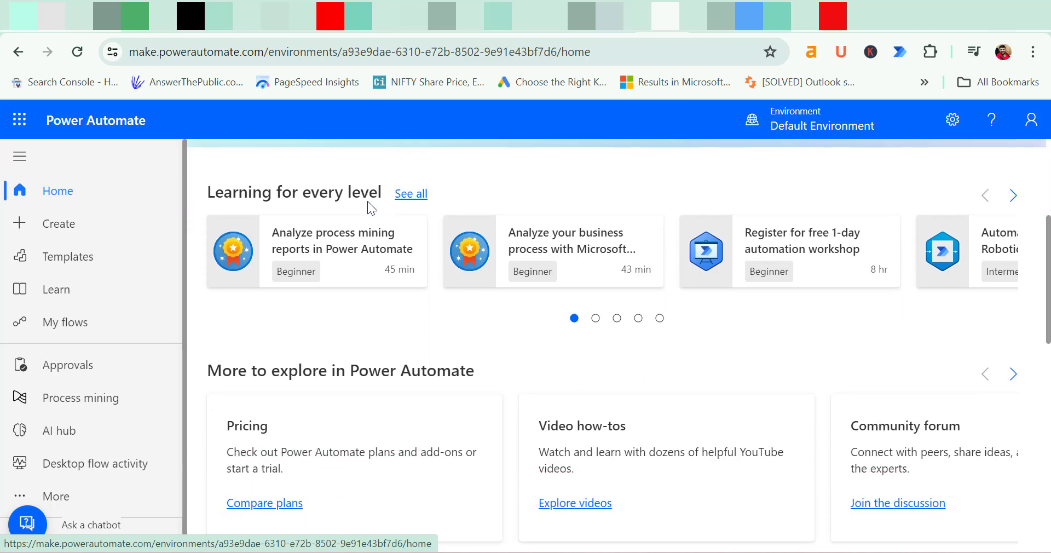
pyautogui.scroll(-3, 366, 203)
pyautogui.scroll(8, 368, 210)
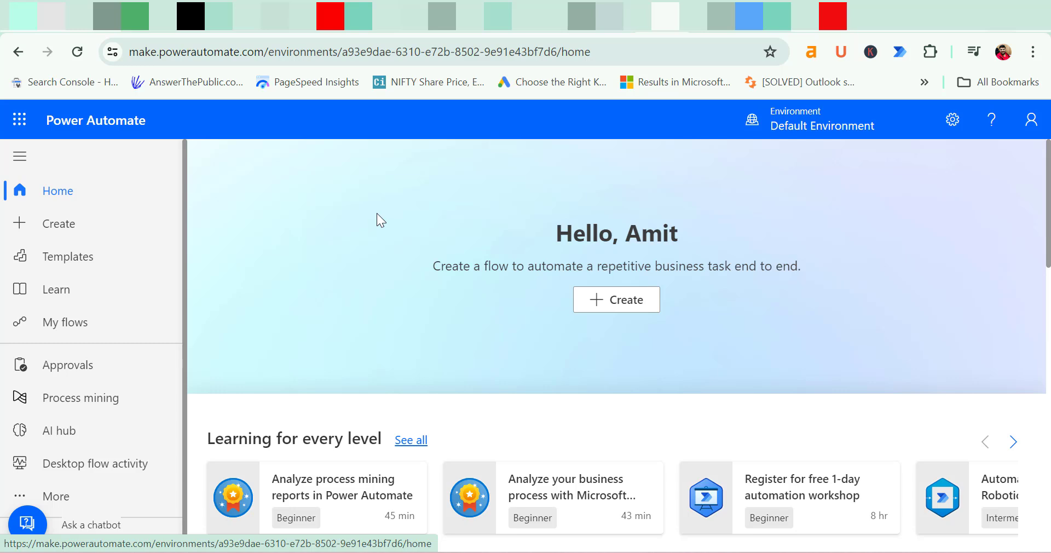
# Browse the Create templates and choose the Scheduled cloud flow option
pyautogui.click(615, 308)
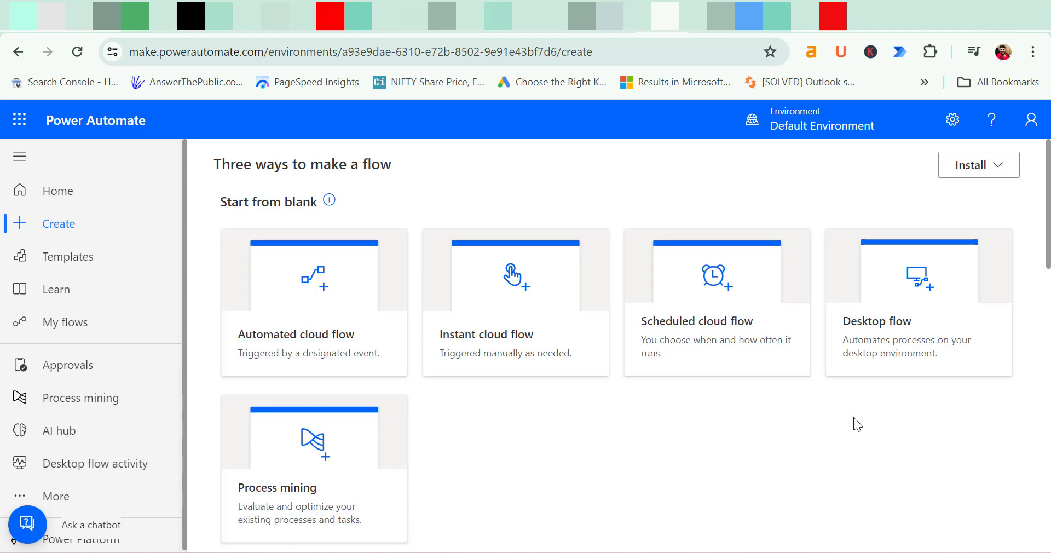
pyautogui.scroll(-7, 823, 422)
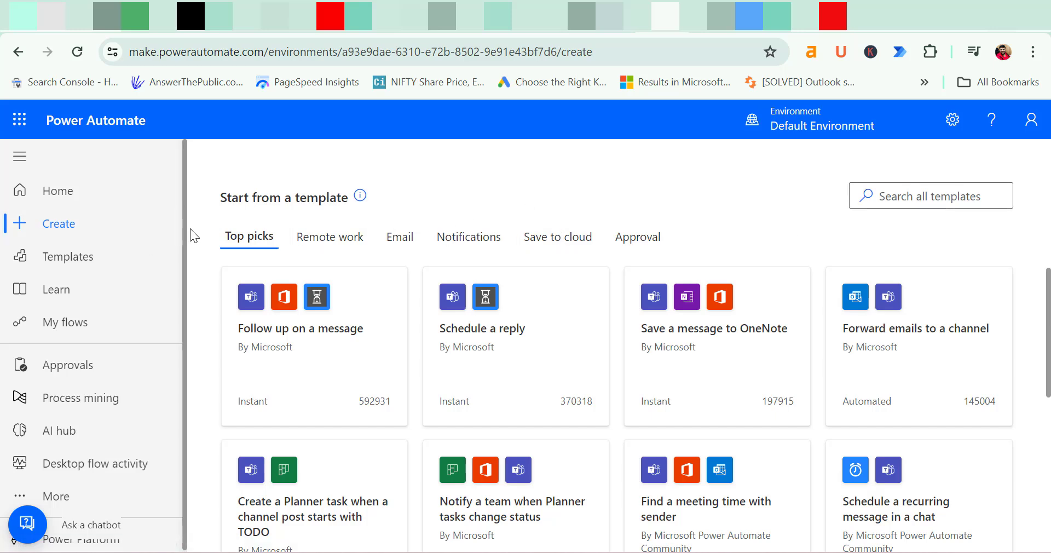
pyautogui.scroll(-6, 199, 235)
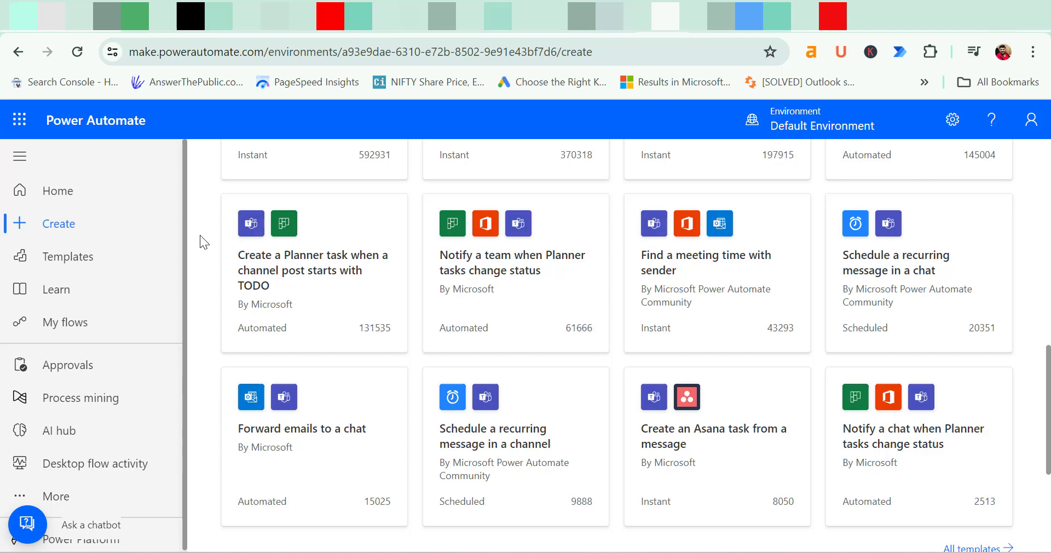
pyautogui.scroll(-4, 199, 234)
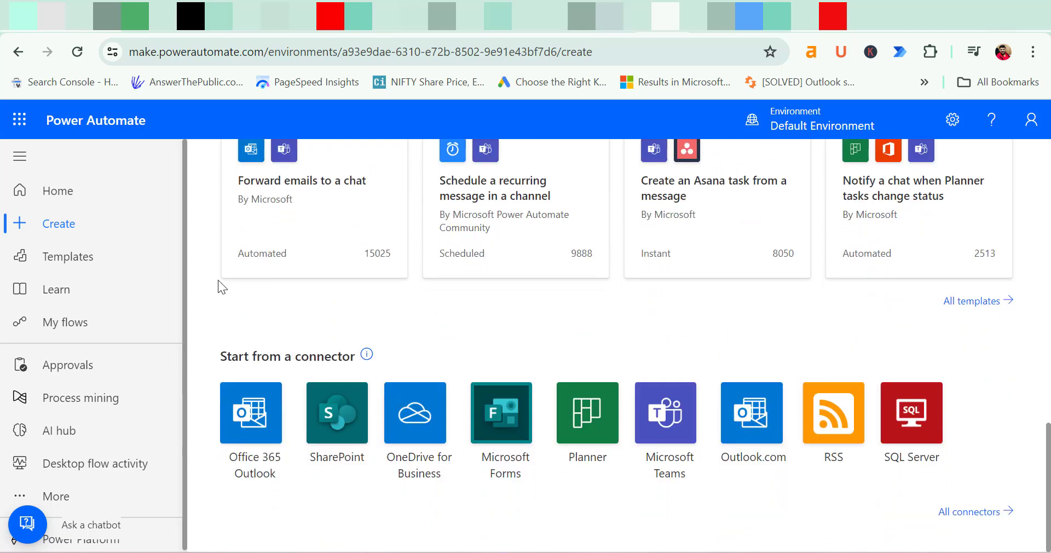
pyautogui.scroll(8, 218, 280)
pyautogui.scroll(5, 218, 280)
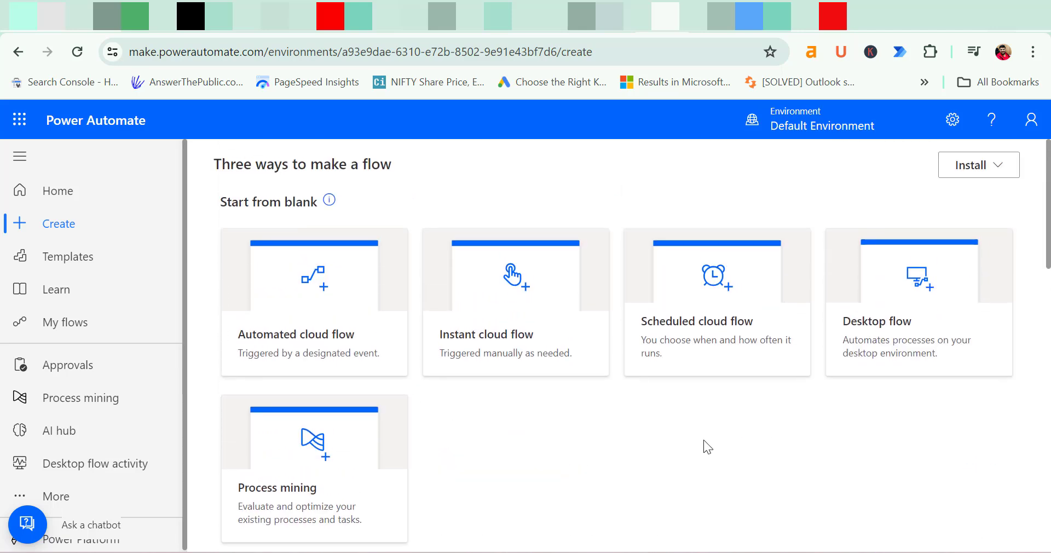
pyautogui.click(724, 333)
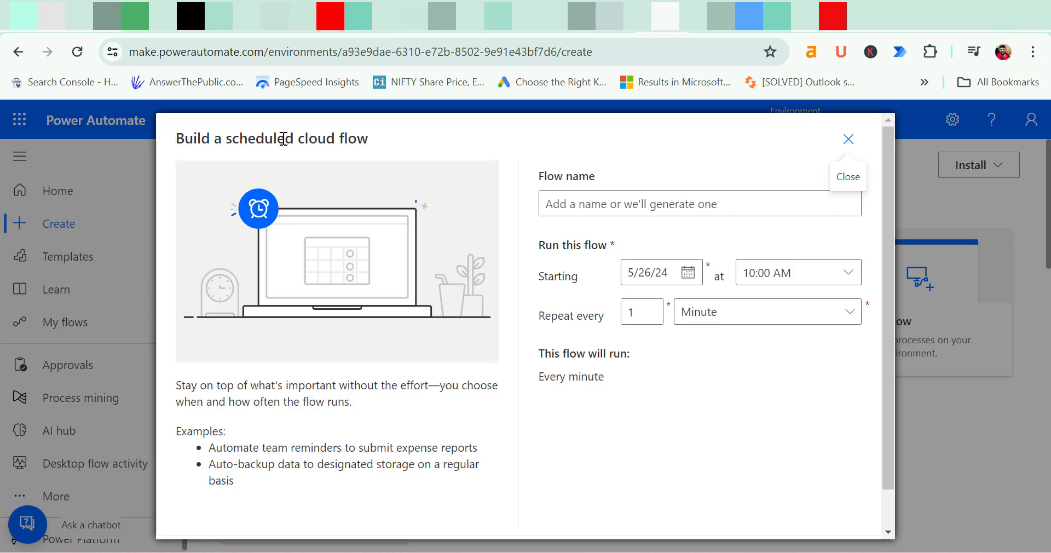
# Name the new flow 'Progress Report'
pyautogui.click(598, 204)
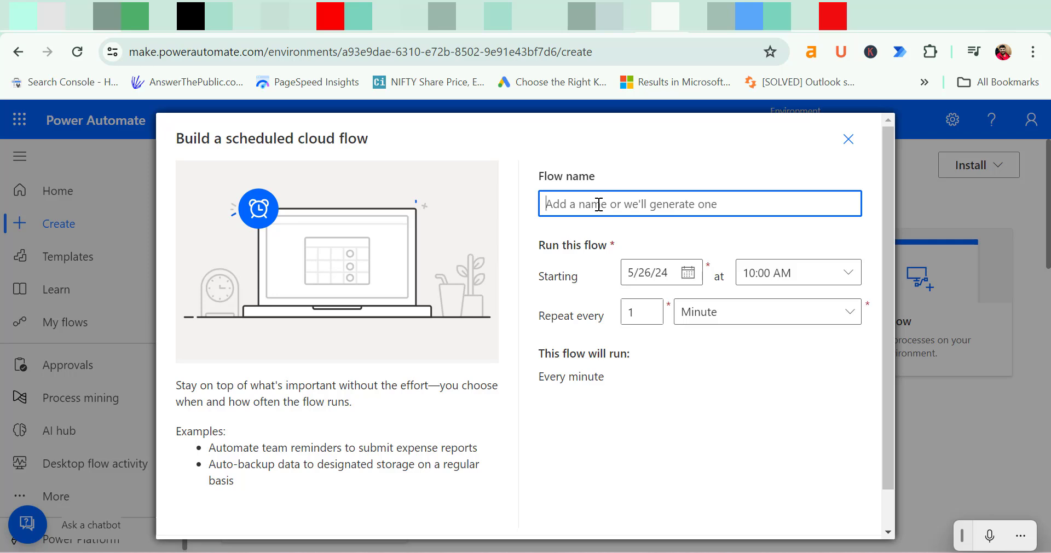
pyautogui.press('XF86AudioMute')
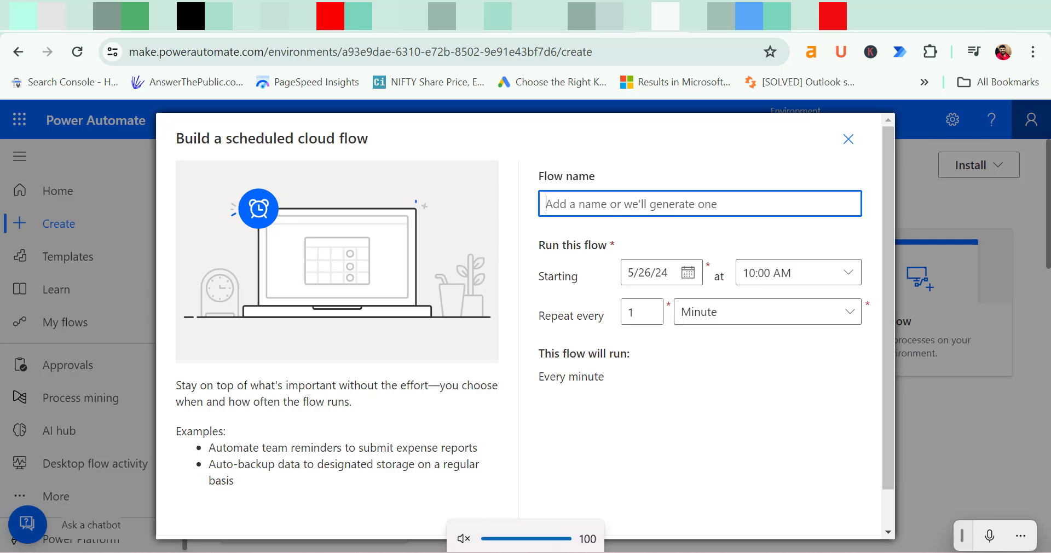
pyautogui.write('Progress Report')
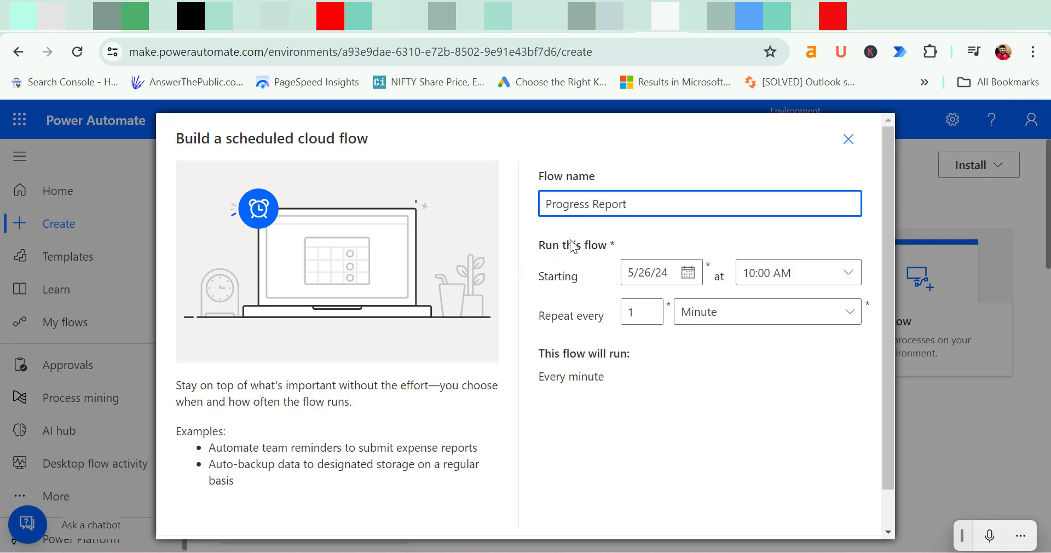
# Set the flow to start on 5/27/24 at 12:00 AM
pyautogui.click(688, 276)
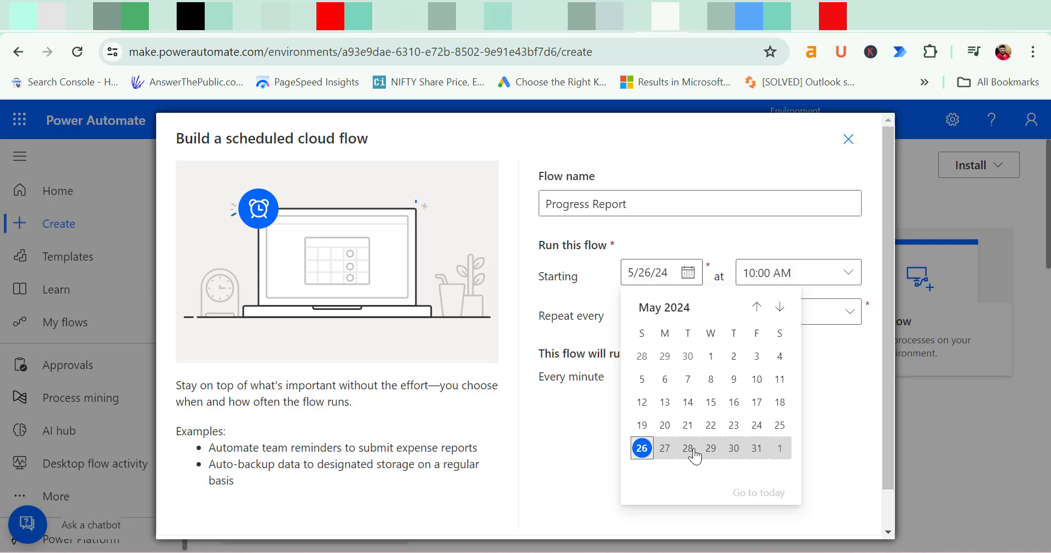
pyautogui.click(667, 454)
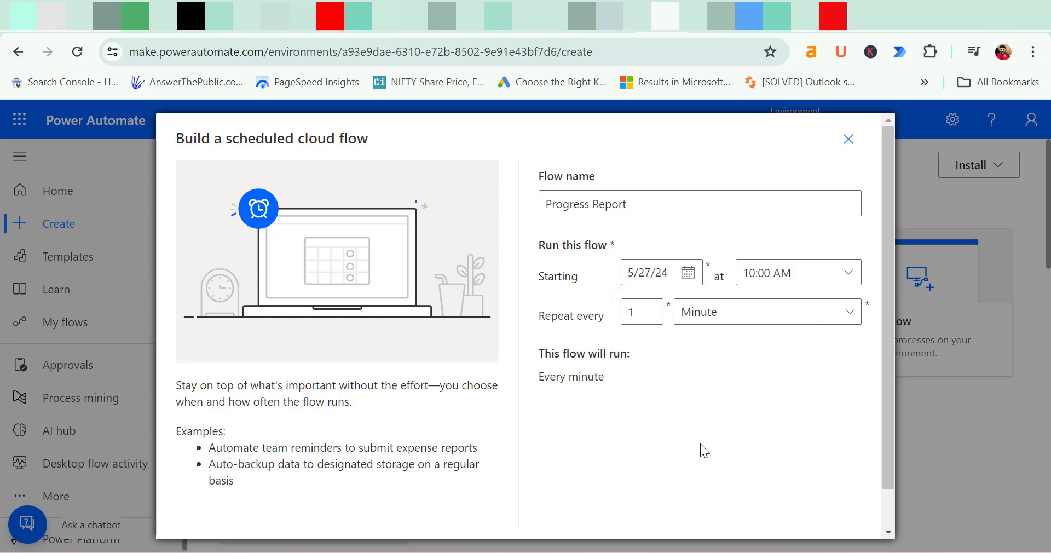
pyautogui.click(846, 275)
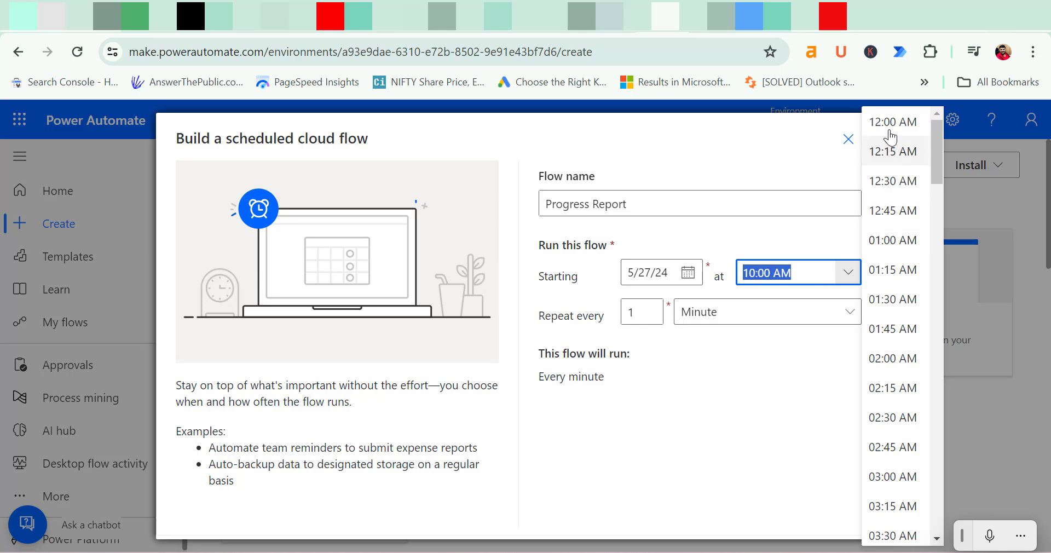
pyautogui.scroll(-6, 882, 265)
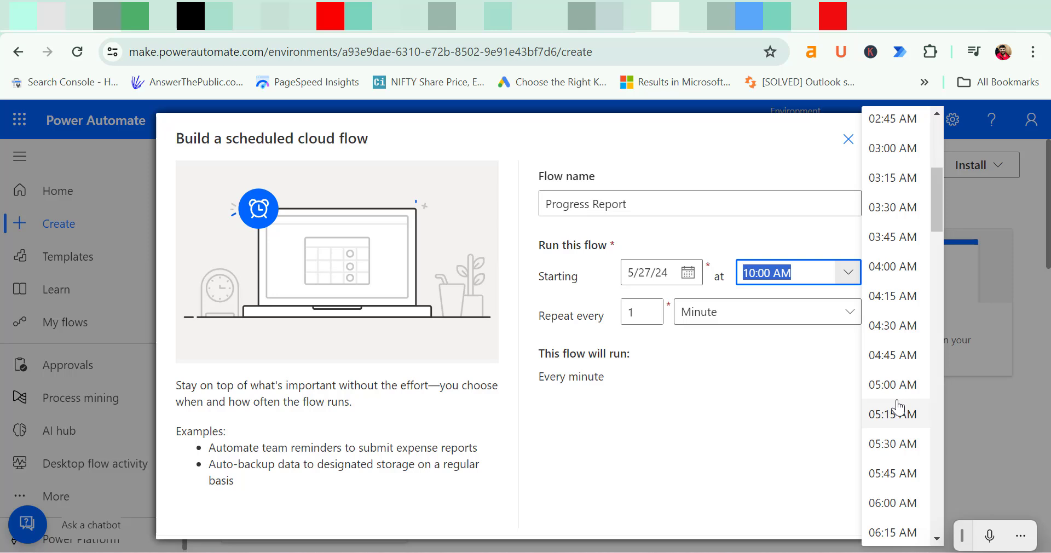
pyautogui.scroll(5, 880, 403)
pyautogui.scroll(2, 897, 408)
pyautogui.click(904, 125)
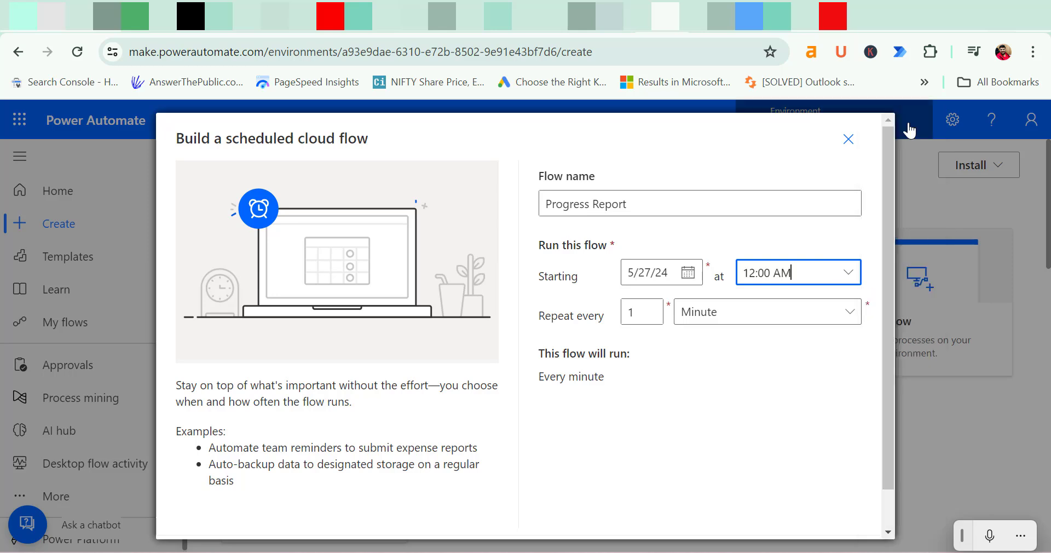
pyautogui.click(730, 394)
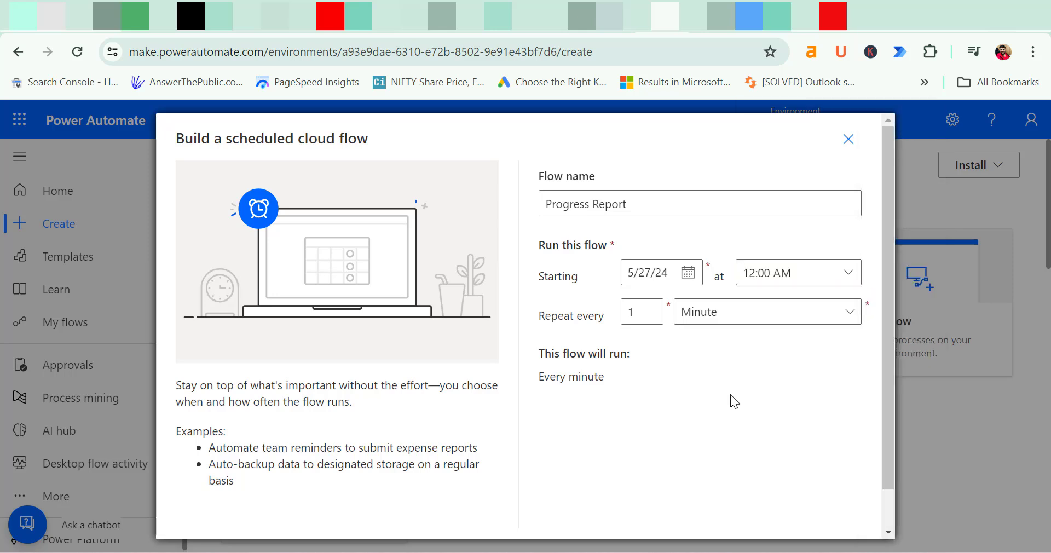
# Make the flow repeat every 1 Week
pyautogui.click(639, 306)
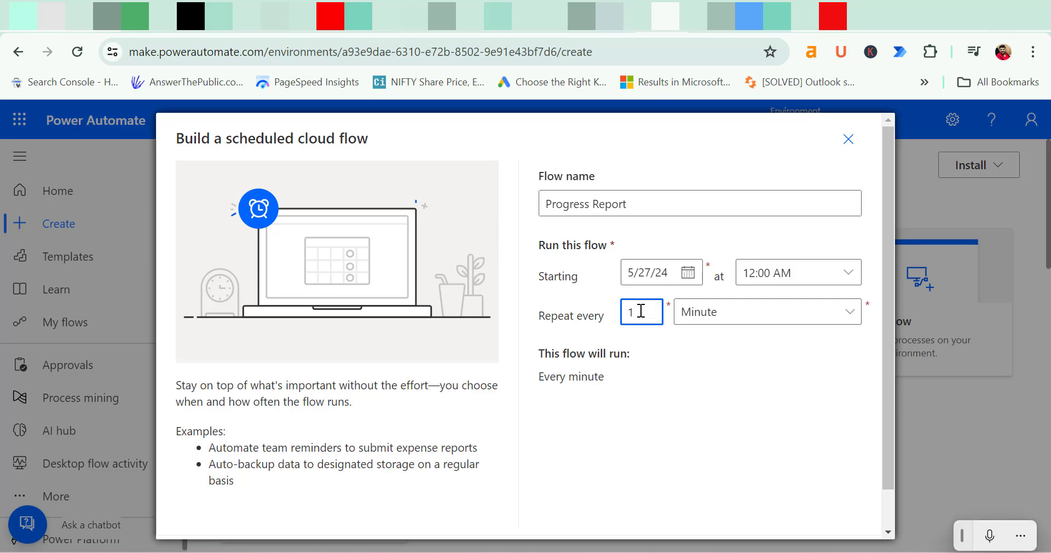
pyautogui.click(706, 312)
pyautogui.click(602, 461)
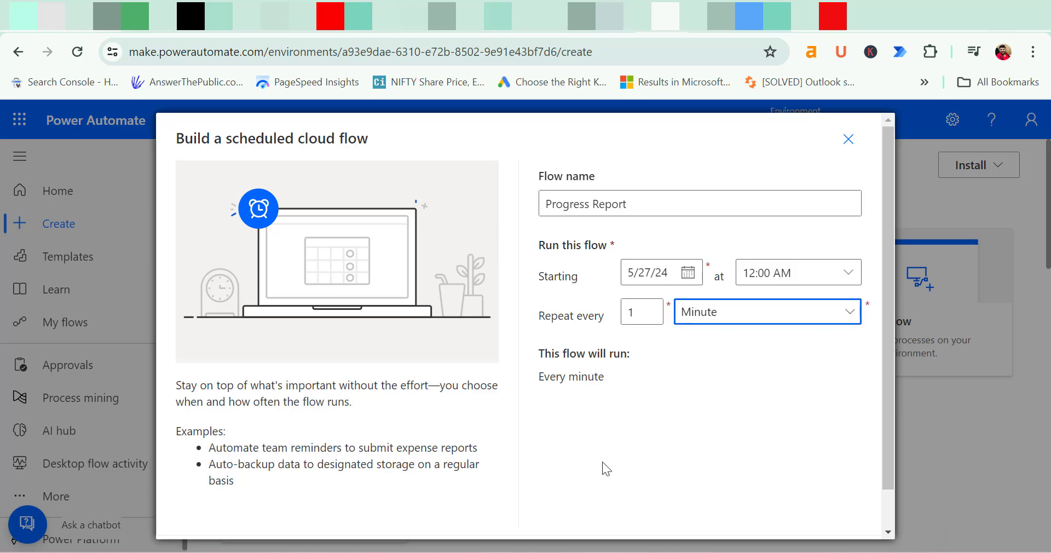
pyautogui.click(849, 316)
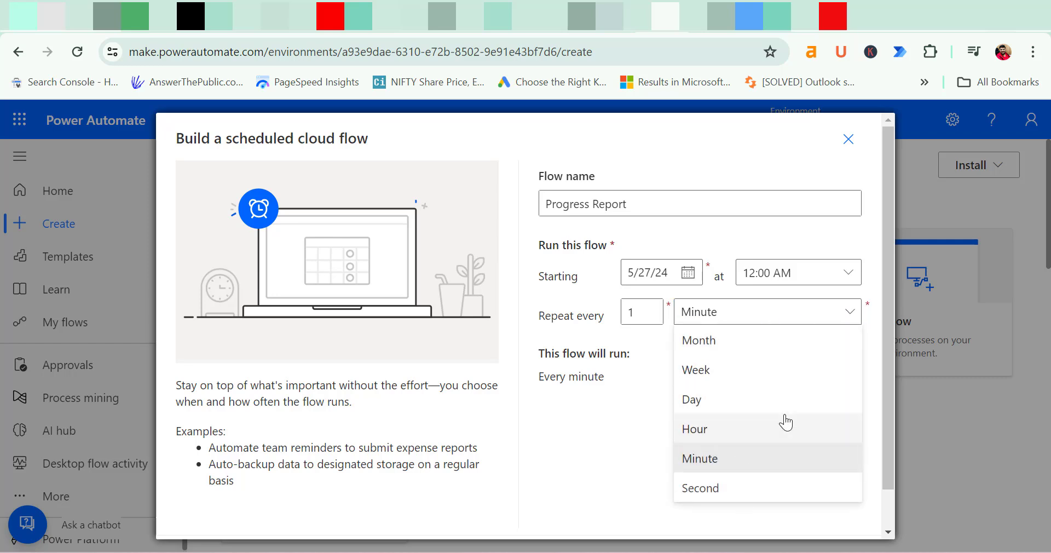
pyautogui.click(791, 344)
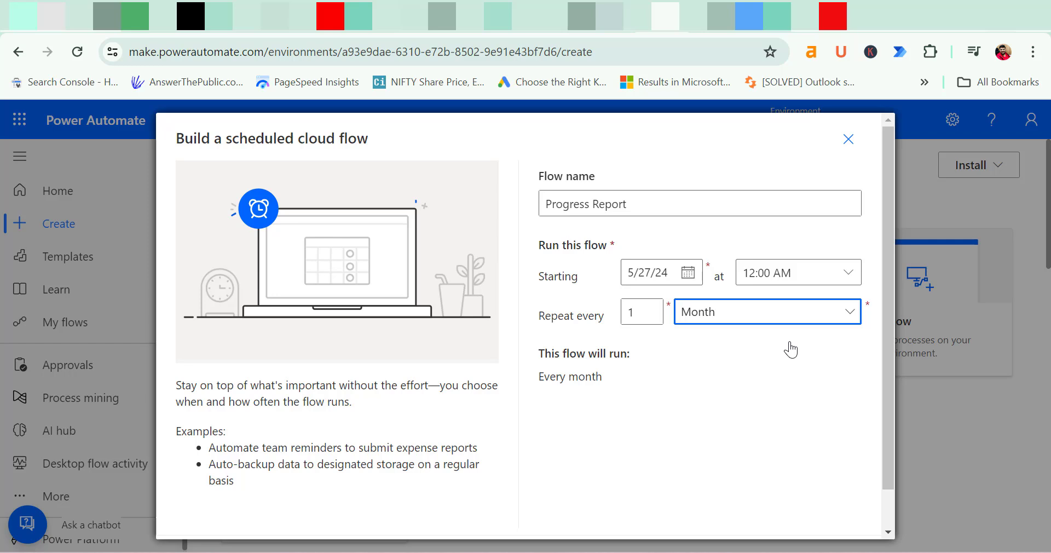
pyautogui.click(850, 314)
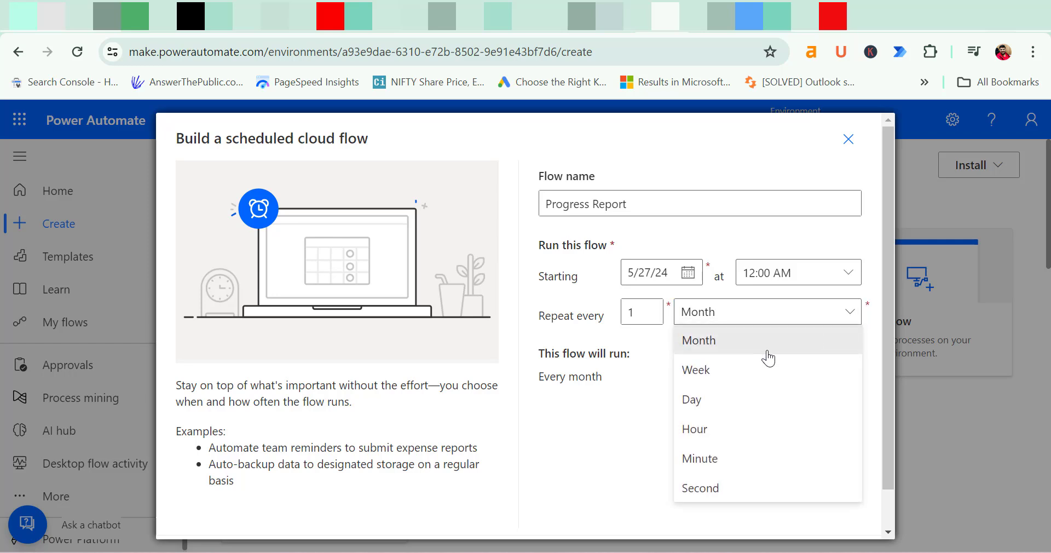
pyautogui.click(736, 378)
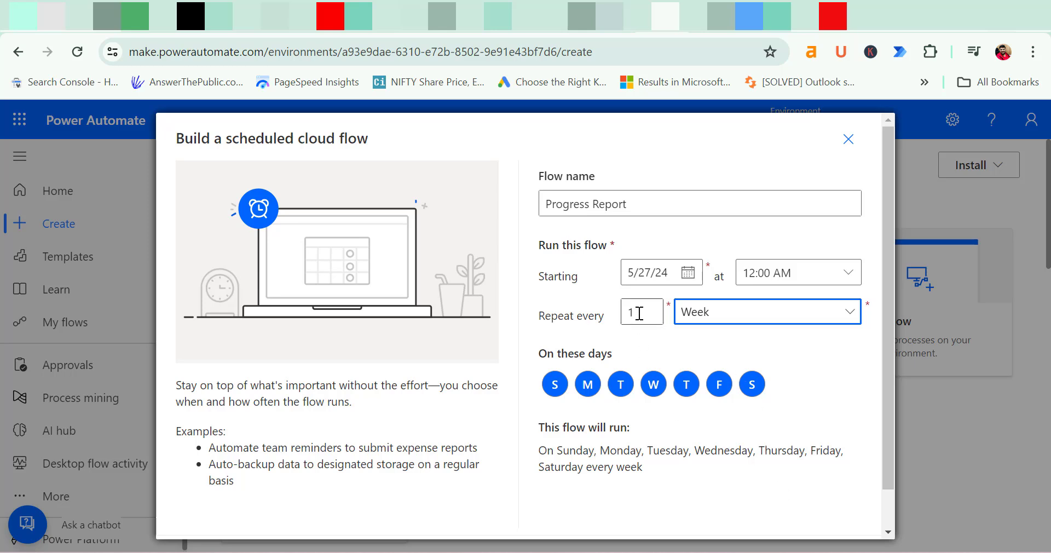
pyautogui.moveTo(634, 315); pyautogui.dragTo(615, 317)
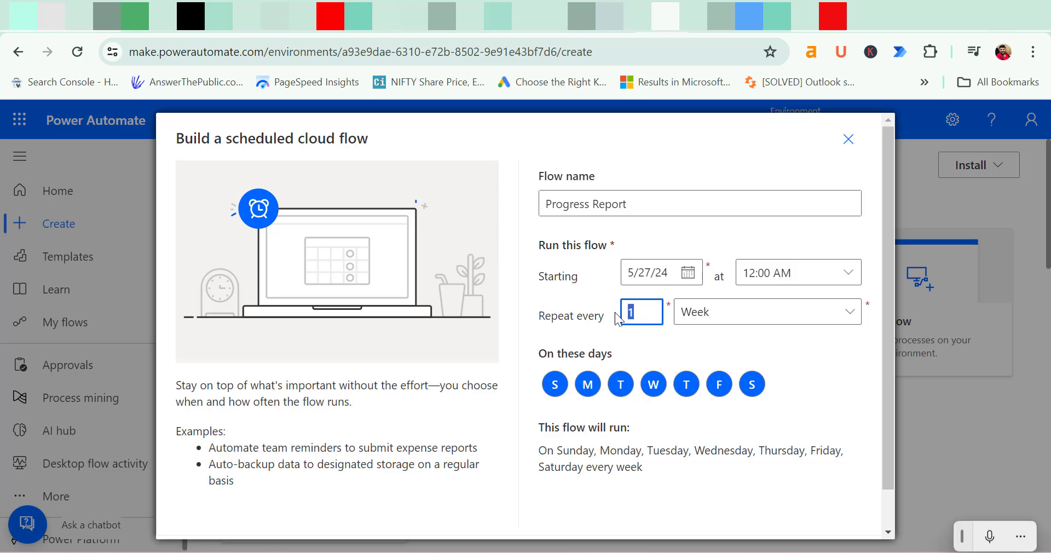
pyautogui.click(734, 476)
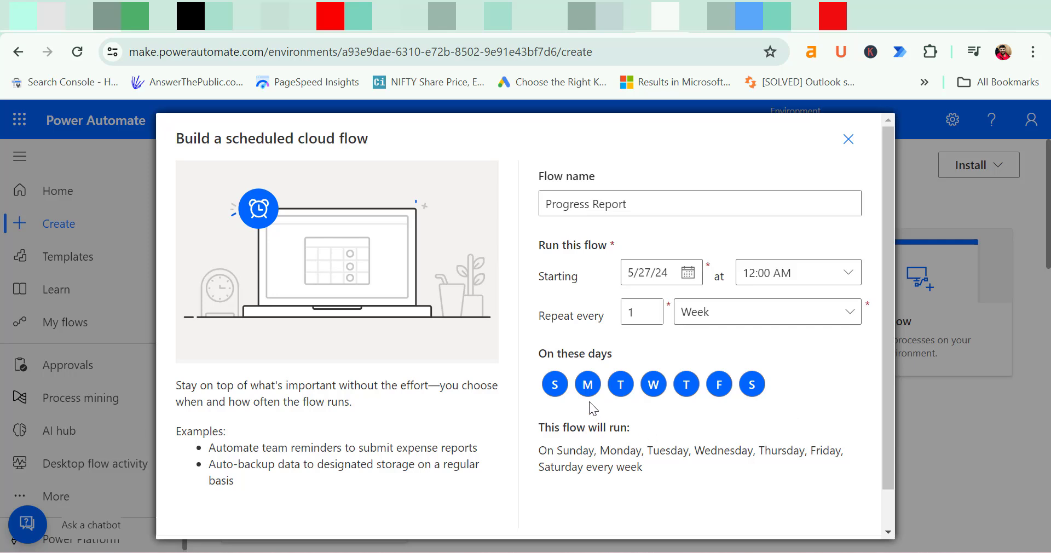
# Deselect every day except Monday so the flow runs only on Mondays
pyautogui.click(553, 386)
pyautogui.click(620, 385)
pyautogui.click(654, 386)
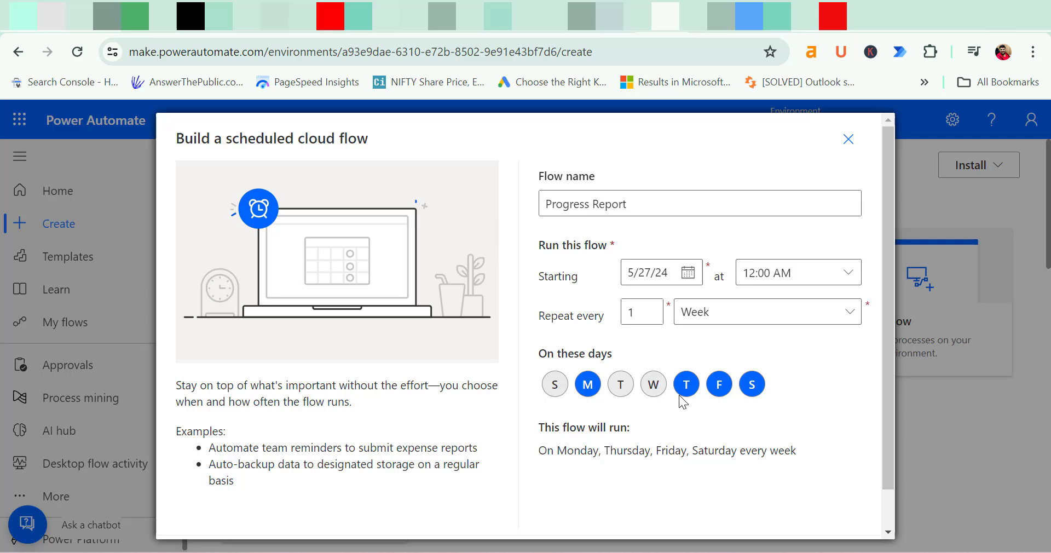
pyautogui.click(686, 384)
pyautogui.click(719, 384)
pyautogui.click(751, 386)
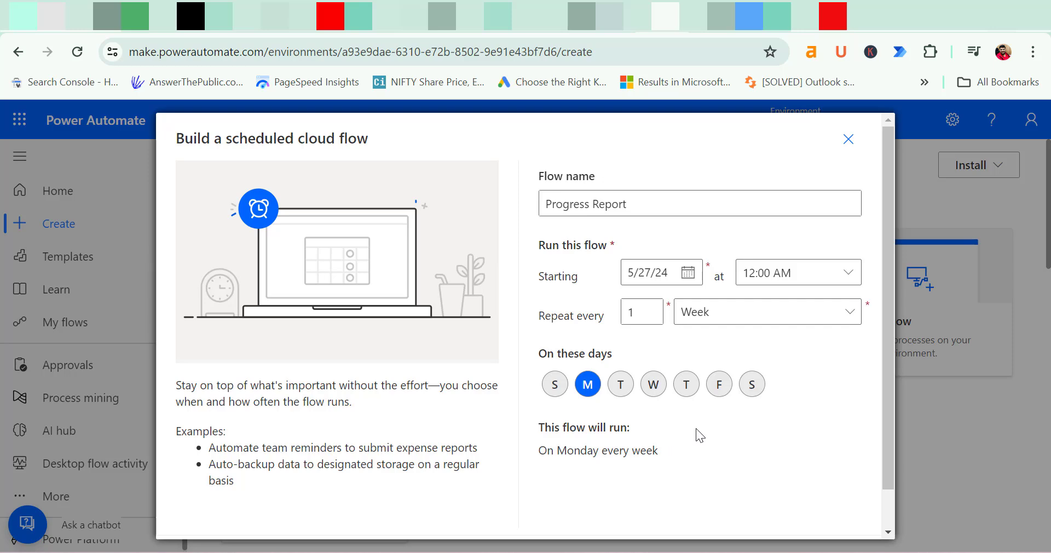
pyautogui.scroll(-1, 731, 431)
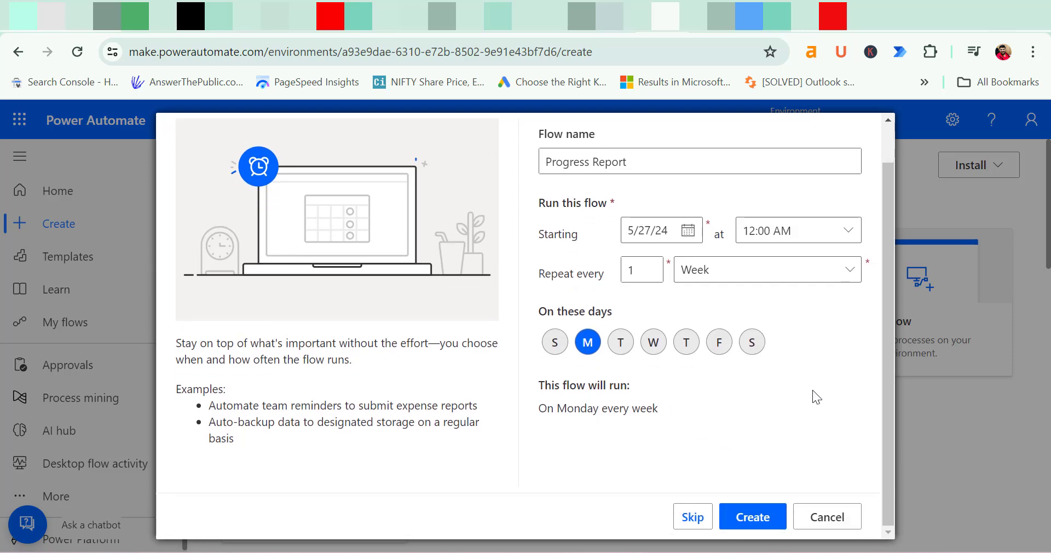
# Create the flow, then open the Recurrence trigger's editor with advanced options shown
pyautogui.click(752, 518)
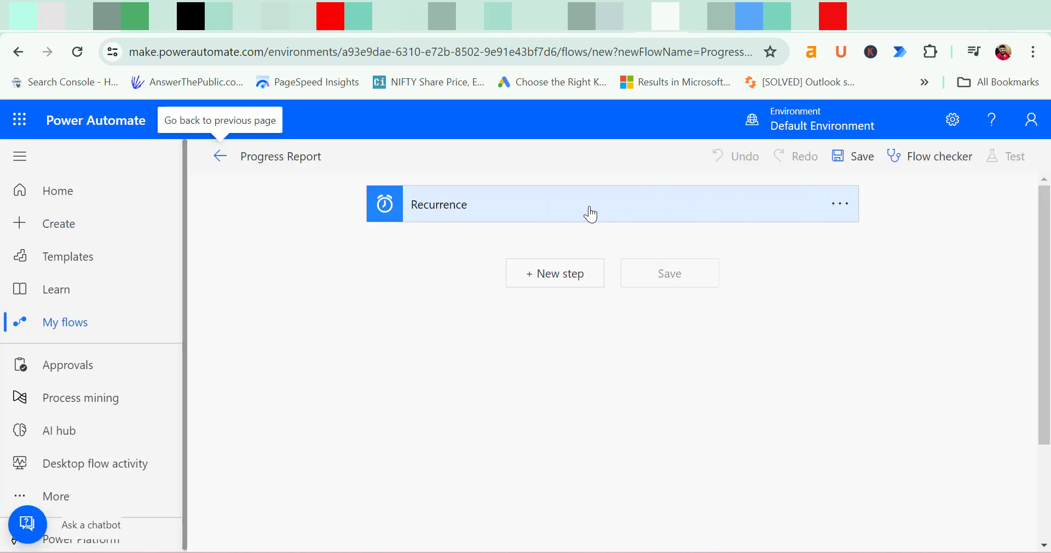
pyautogui.click(448, 218)
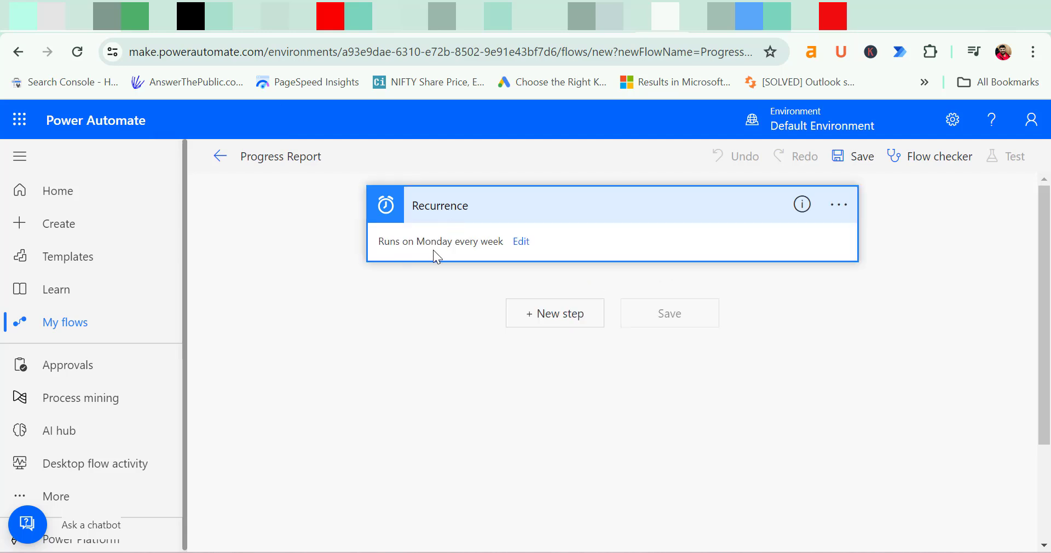
pyautogui.click(523, 243)
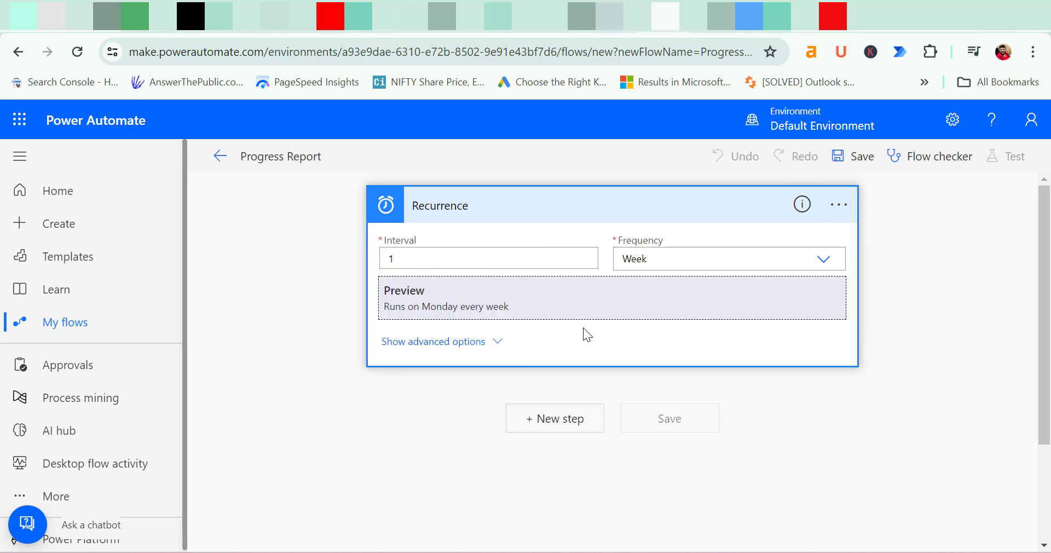
pyautogui.click(487, 344)
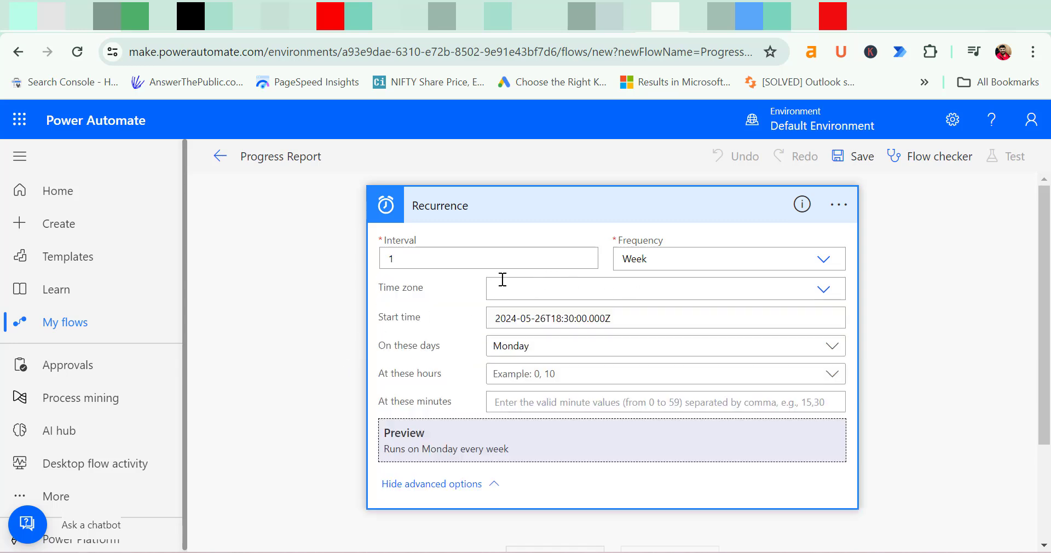
# Set the Recurrence time zone to (UTC+05:30) Chennai, Kolkata, Mumbai, New Delhi
pyautogui.click(823, 290)
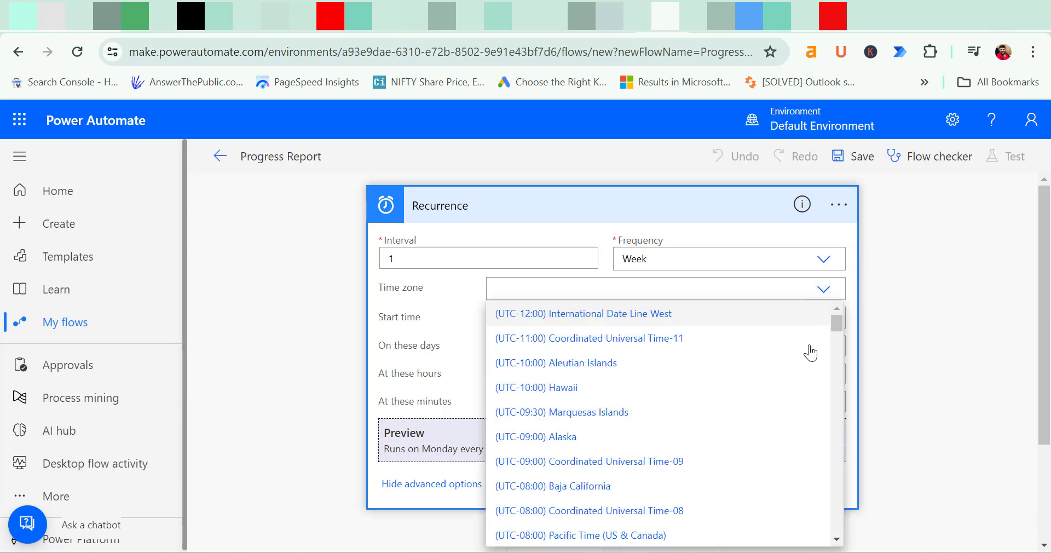
pyautogui.scroll(-10, 786, 389)
pyautogui.scroll(-10, 786, 390)
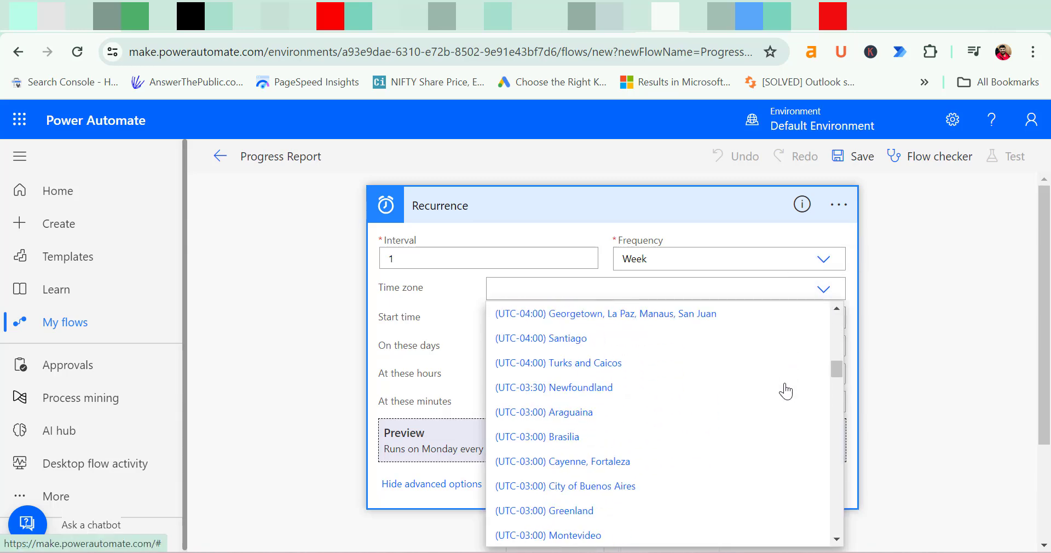
pyautogui.scroll(-6, 785, 390)
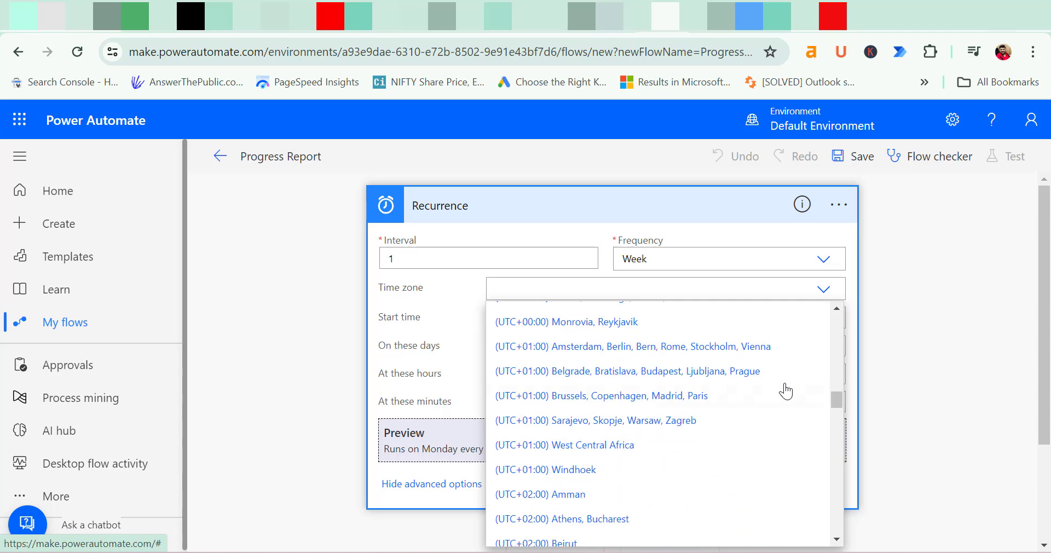
pyautogui.scroll(-6, 786, 390)
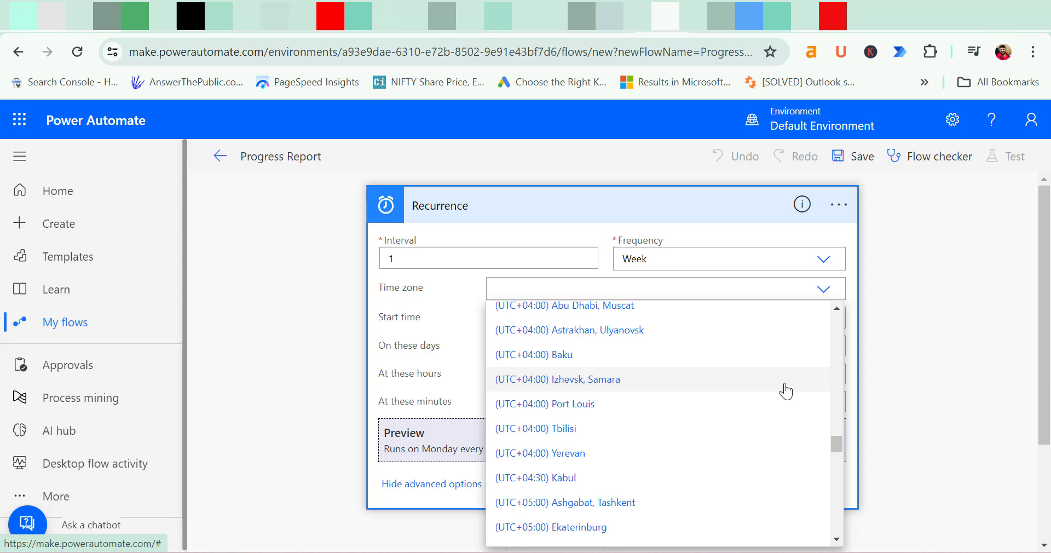
pyautogui.scroll(-6, 786, 390)
pyautogui.scroll(-5, 785, 391)
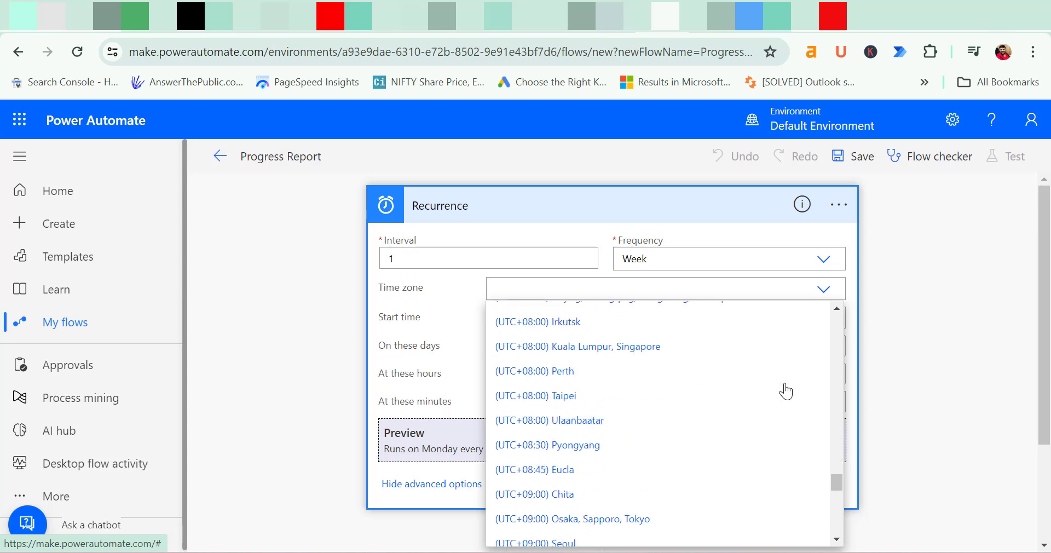
pyautogui.scroll(9, 743, 402)
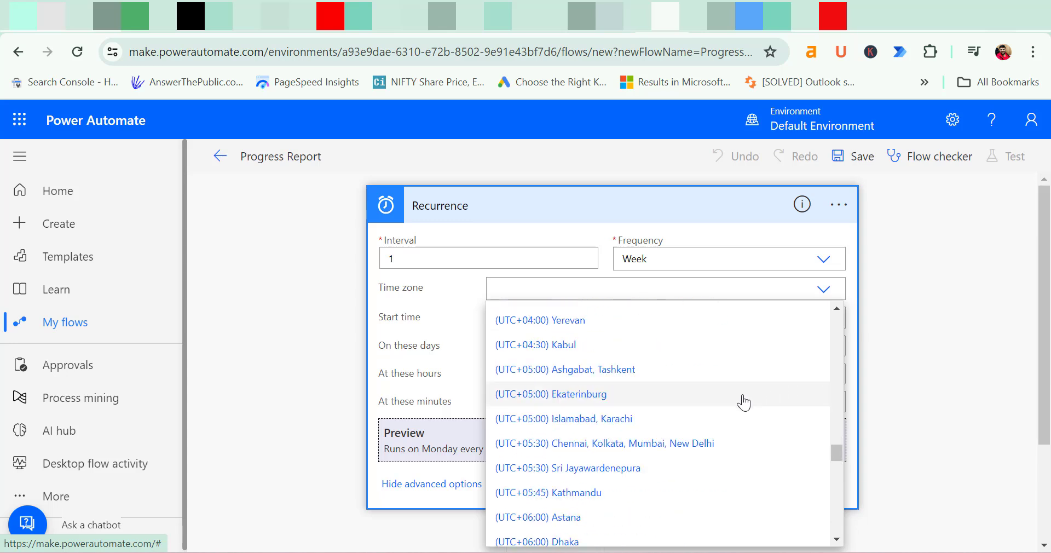
pyautogui.click(649, 444)
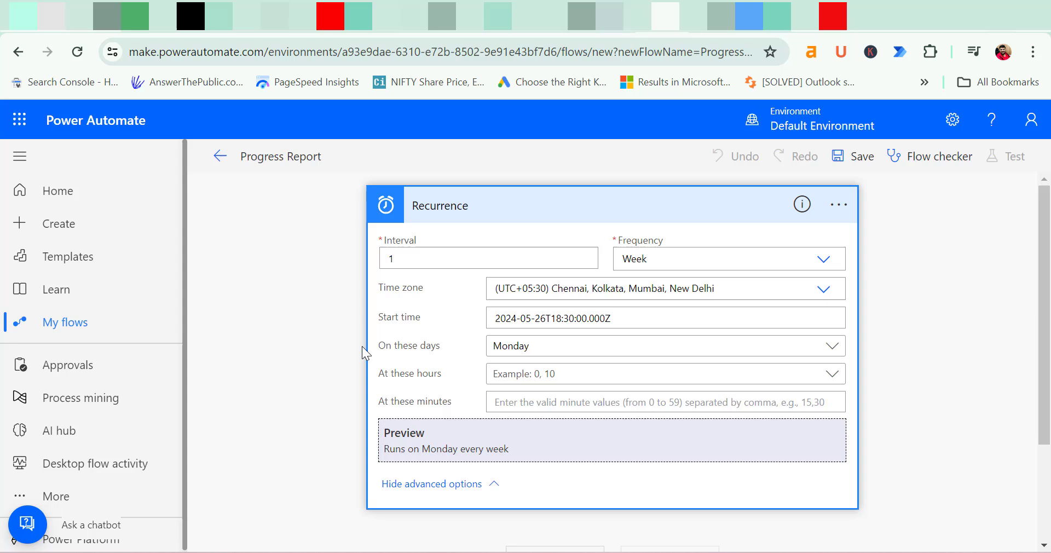
# Keep Monday as the only run day, leave run hours unset, and save
pyautogui.click(831, 346)
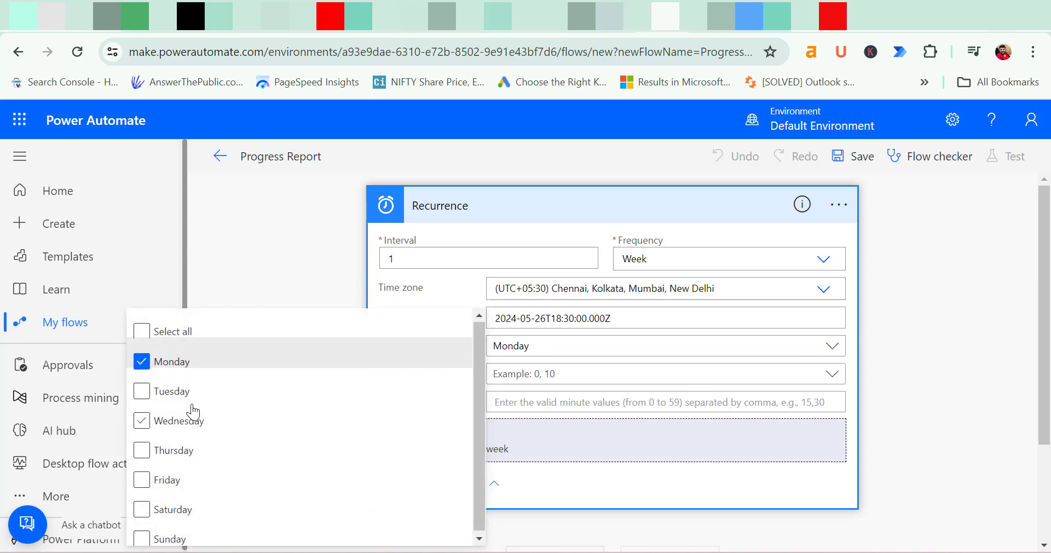
pyautogui.click(280, 222)
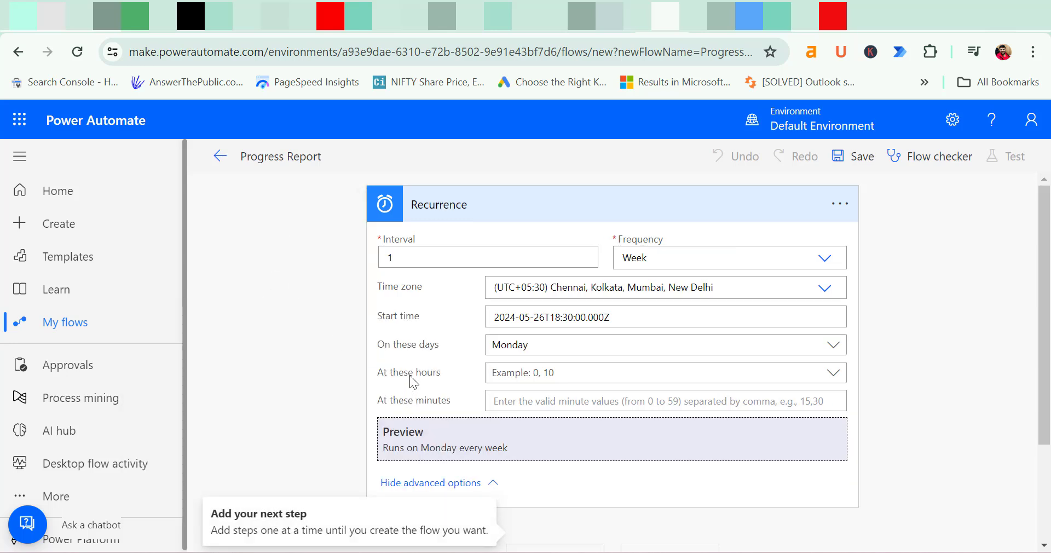
pyautogui.click(836, 378)
pyautogui.scroll(-5, 307, 383)
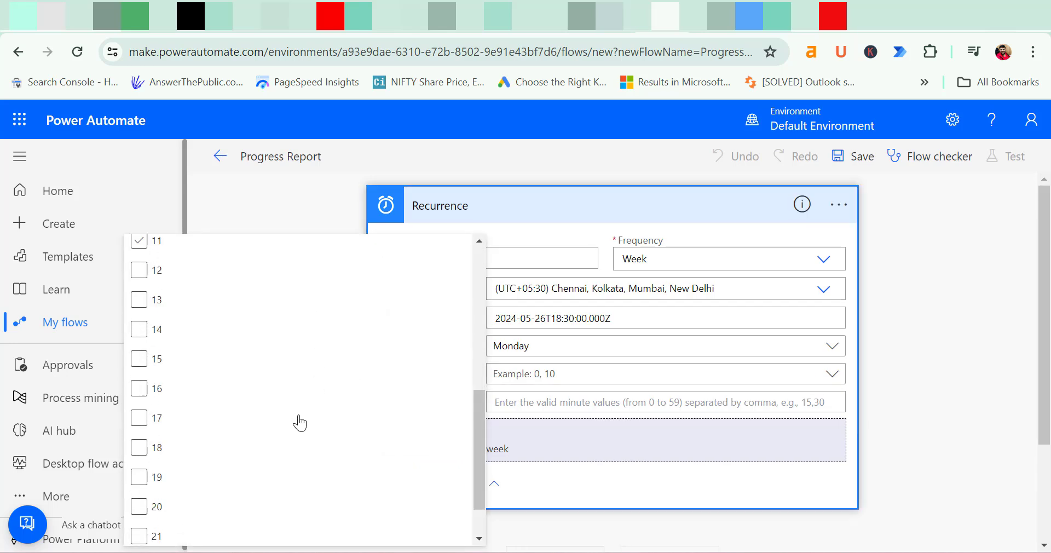
pyautogui.scroll(5, 290, 328)
pyautogui.click(281, 210)
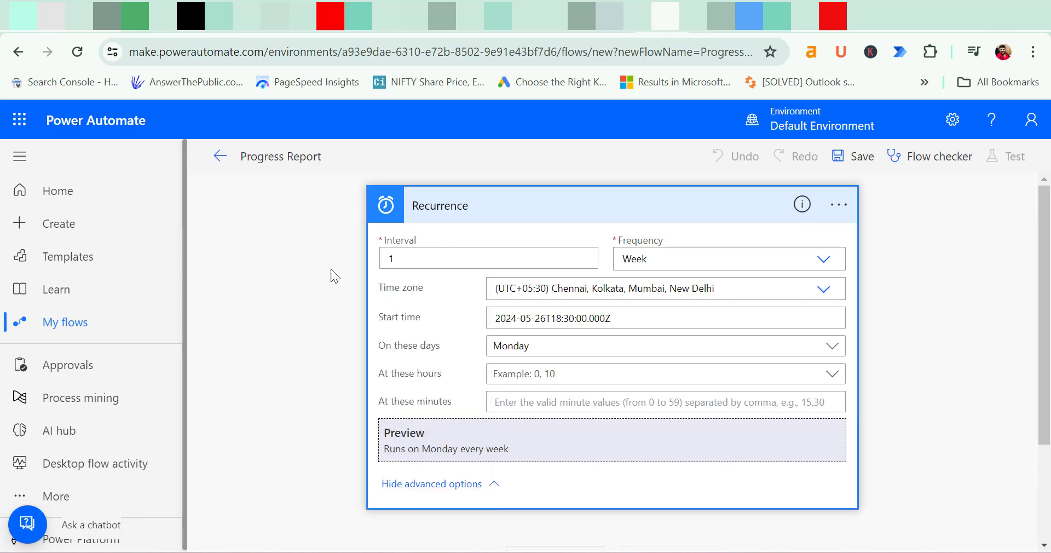
pyautogui.click(850, 156)
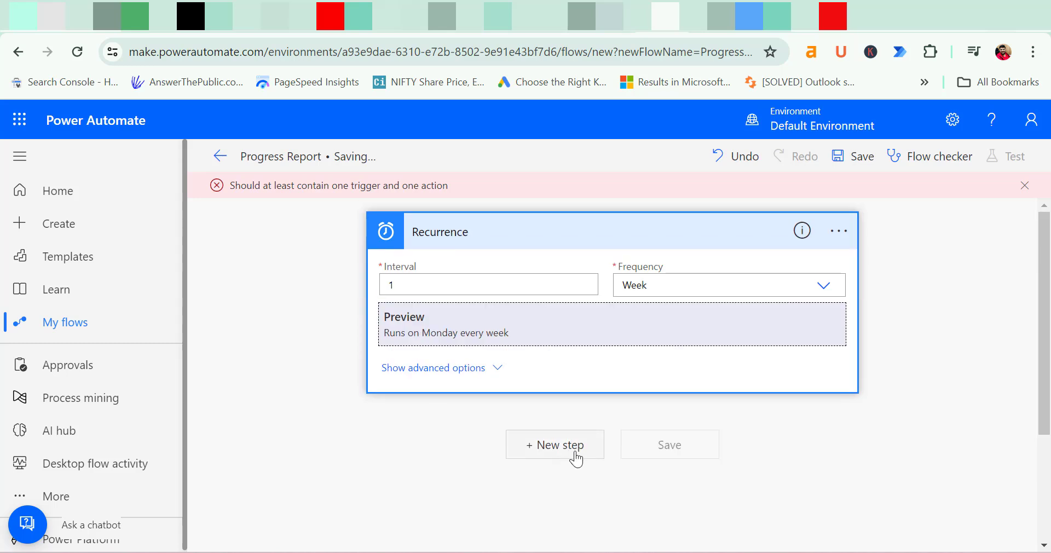
# Add a new step after the Recurrence trigger and dismiss the missing-action error
pyautogui.click(574, 457)
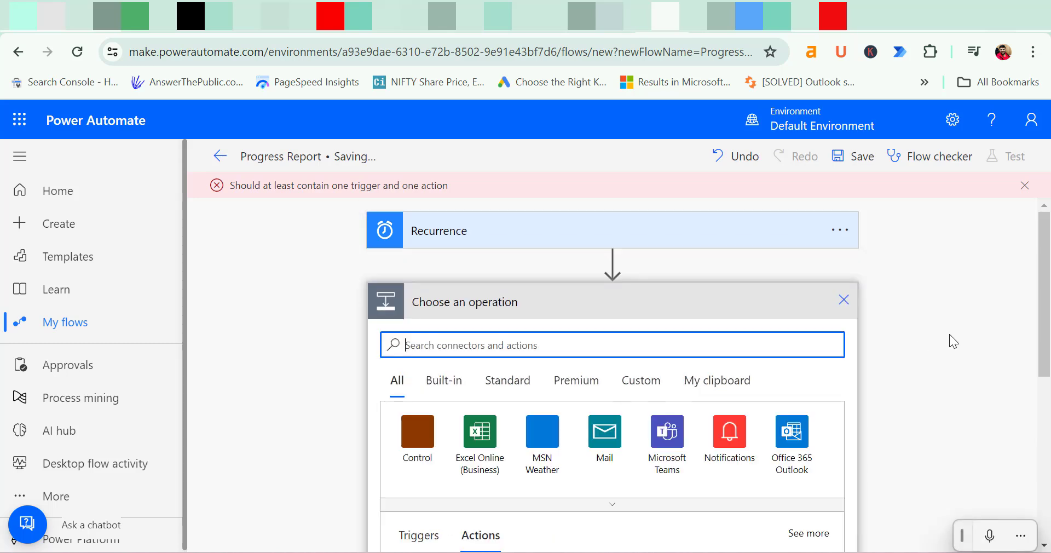
pyautogui.scroll(-2, 888, 300)
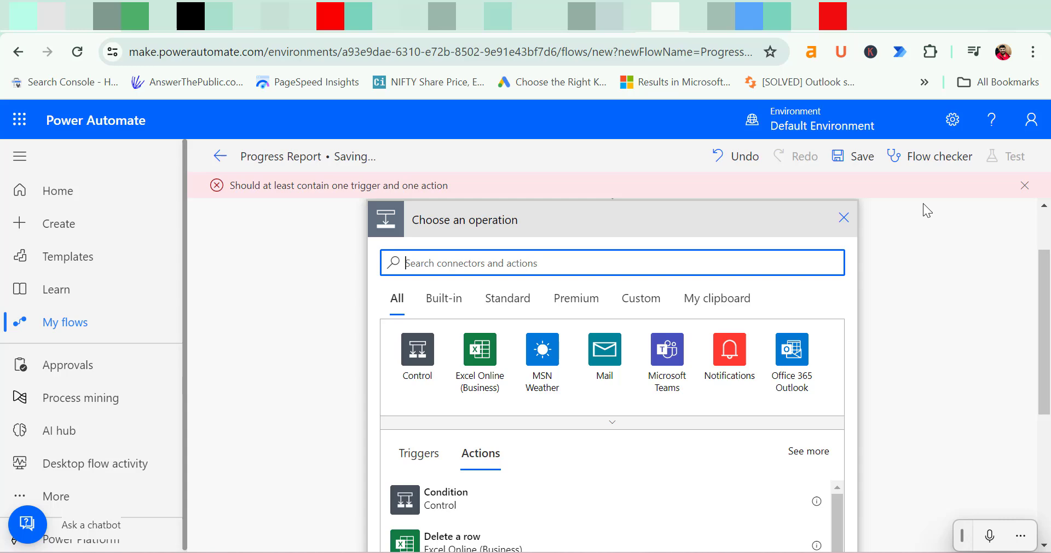
pyautogui.click(1025, 186)
pyautogui.scroll(2, 949, 314)
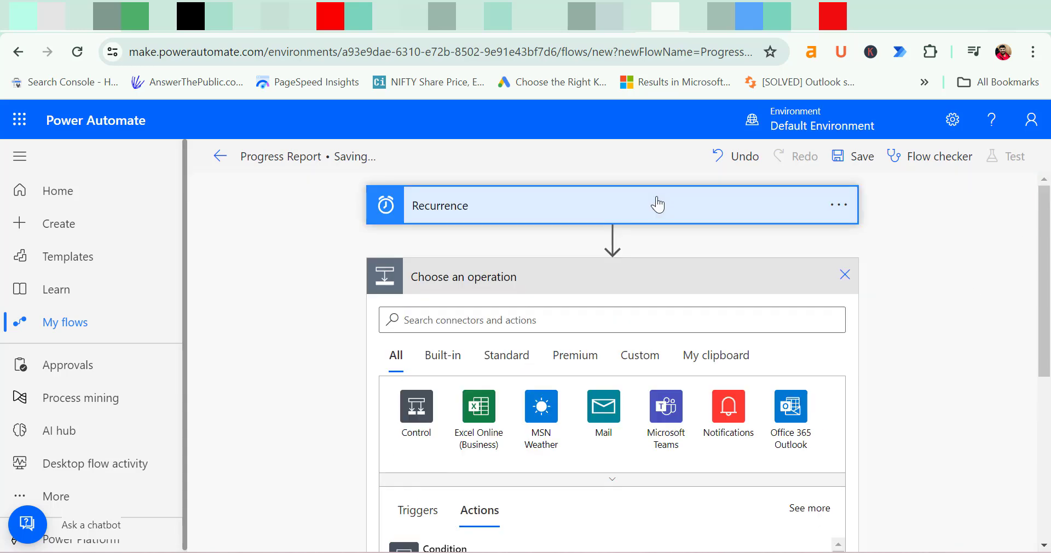
pyautogui.click(654, 204)
pyautogui.scroll(-2, 940, 268)
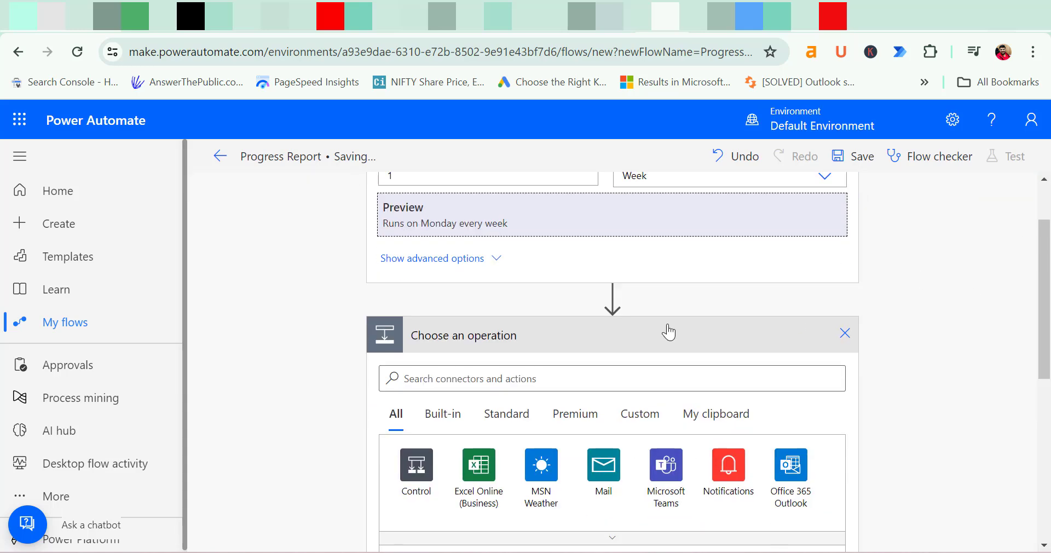
pyautogui.scroll(-2, 750, 344)
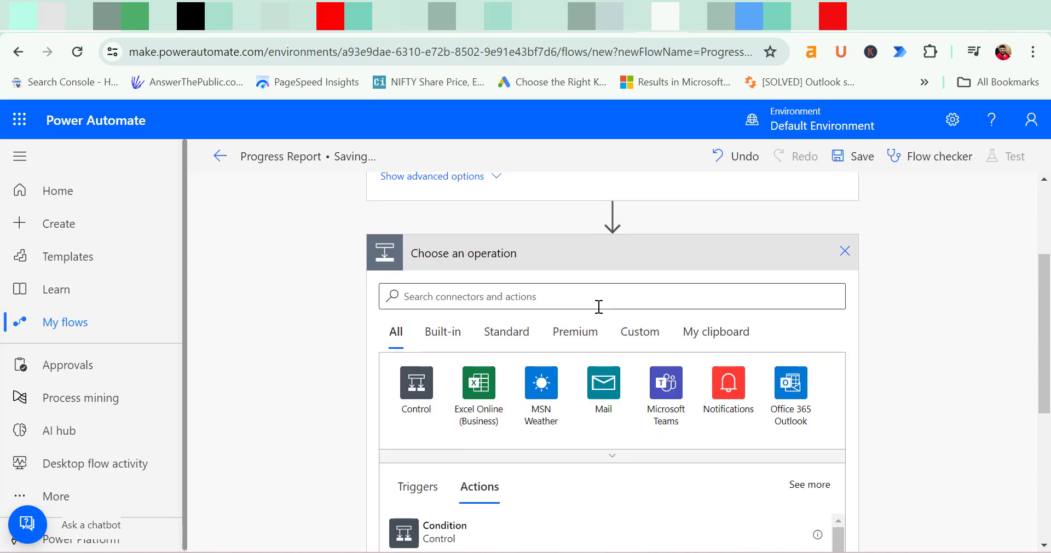
# Search 'outlook' and pick the Outlook.com Send an email (V2) action
pyautogui.click(594, 298)
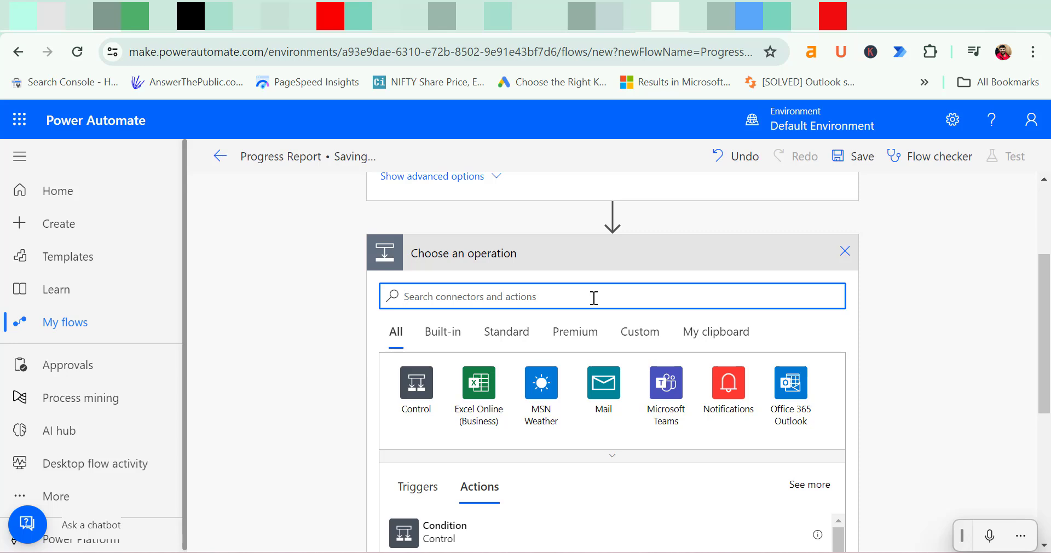
pyautogui.write('outlook')
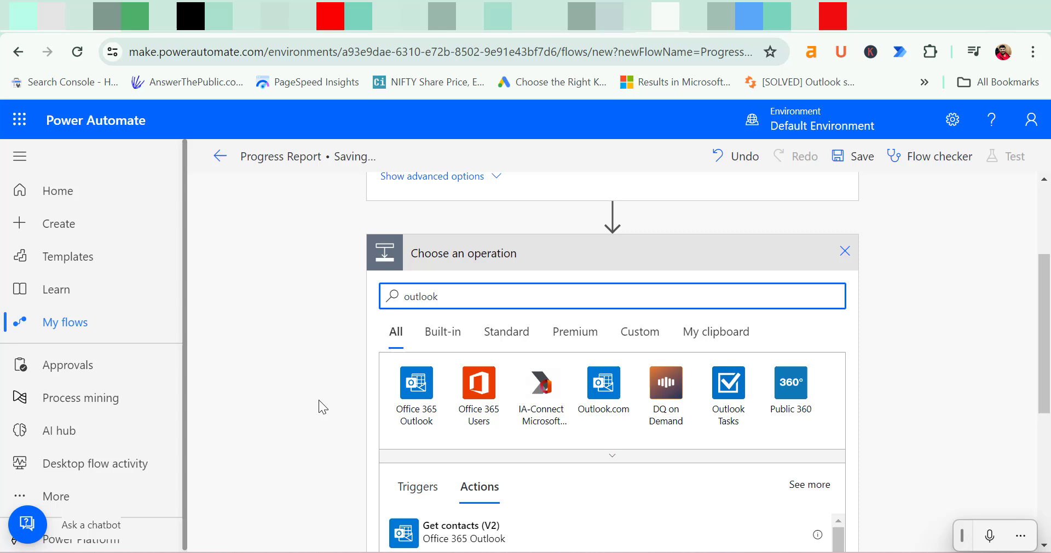
pyautogui.click(600, 383)
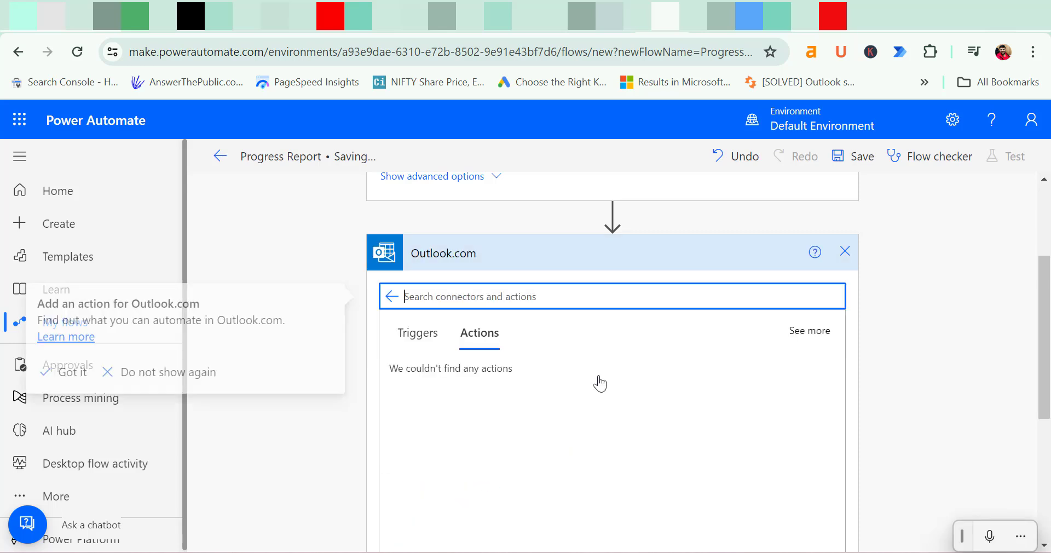
pyautogui.scroll(-8, 673, 361)
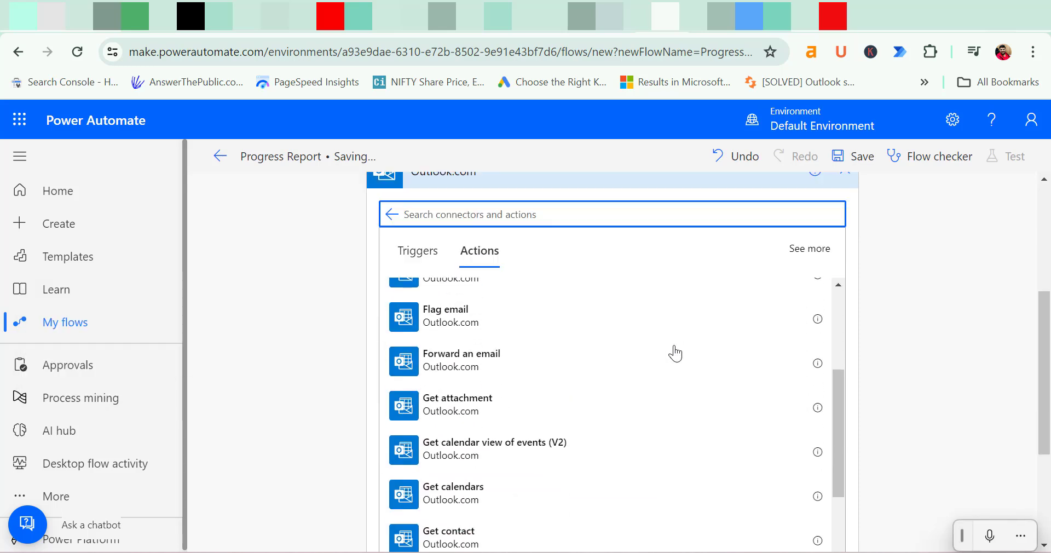
pyautogui.scroll(6, 665, 391)
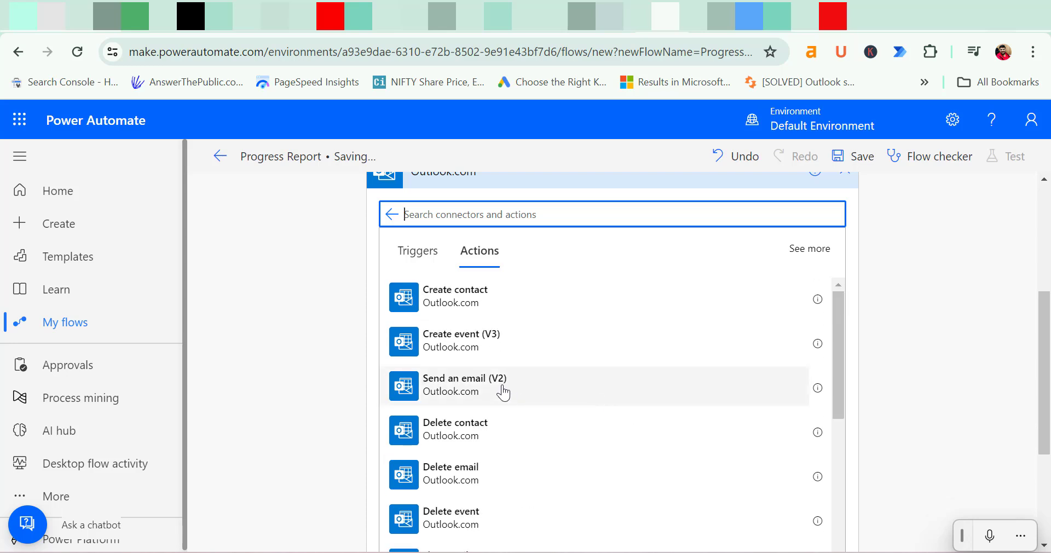
pyautogui.click(586, 397)
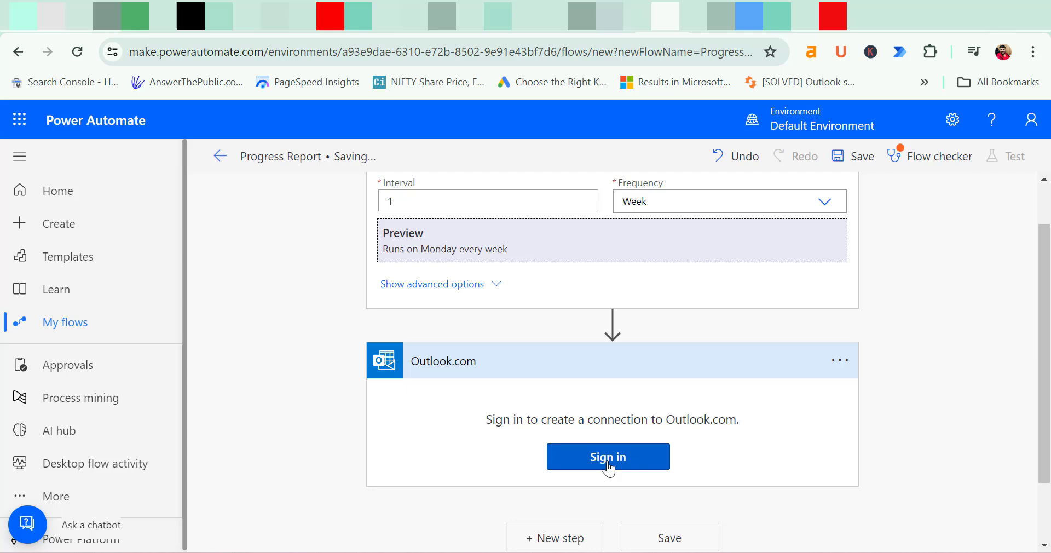
# Sign in with the Microsoft account to create the Outlook.com connection
pyautogui.click(605, 462)
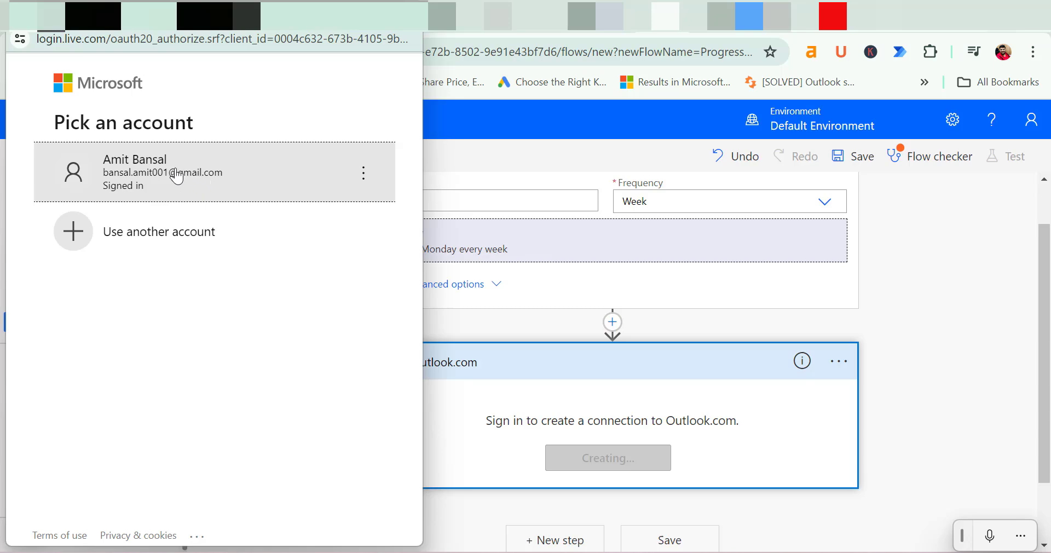
pyautogui.click(178, 176)
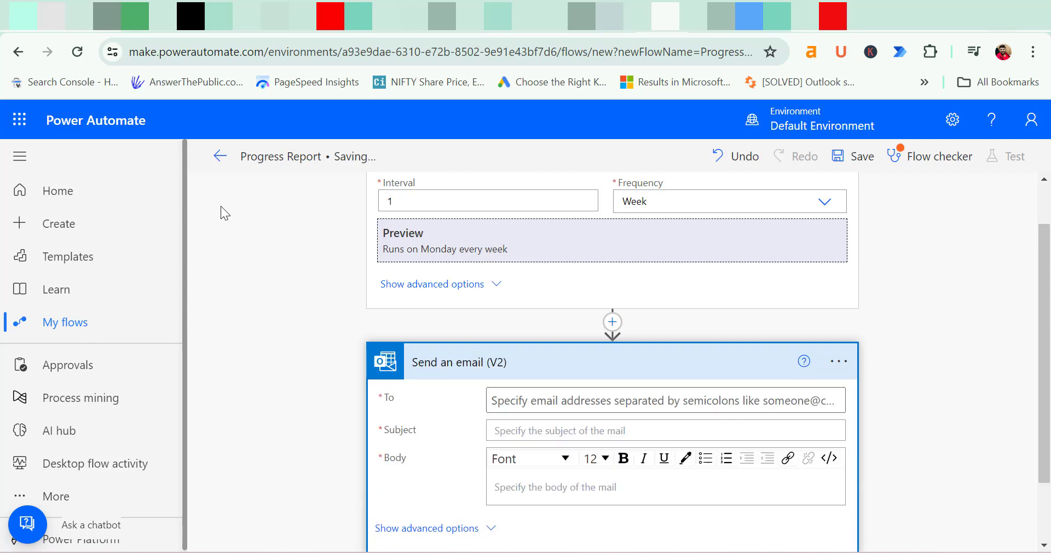
# Enter the recipient's e-mail address in the To field
pyautogui.scroll(-2, 233, 274)
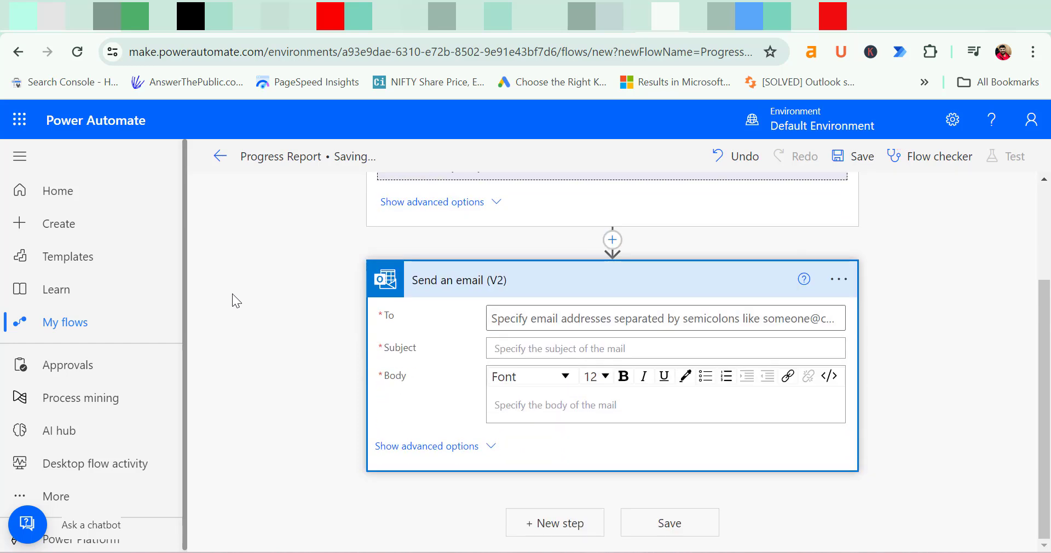
pyautogui.click(679, 319)
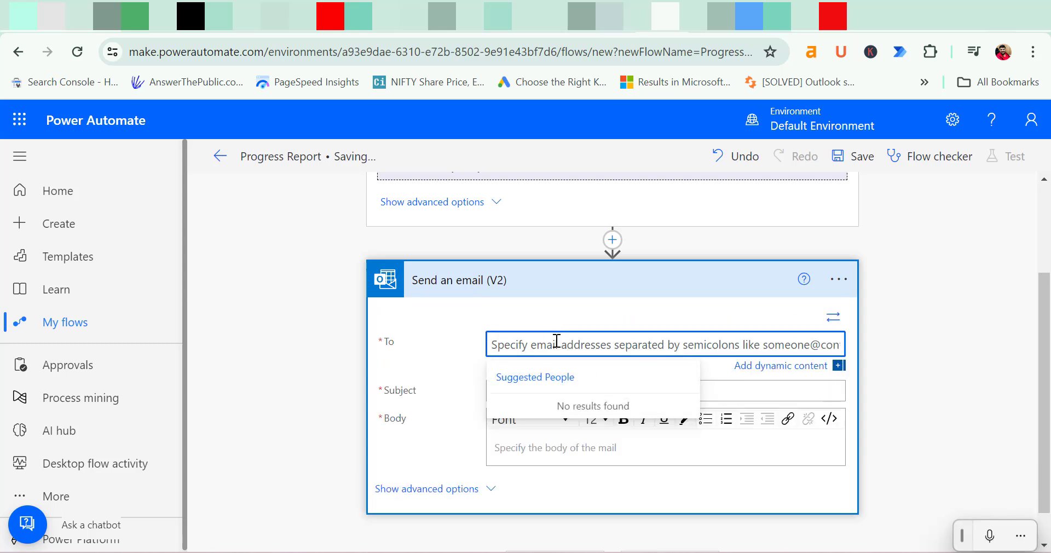
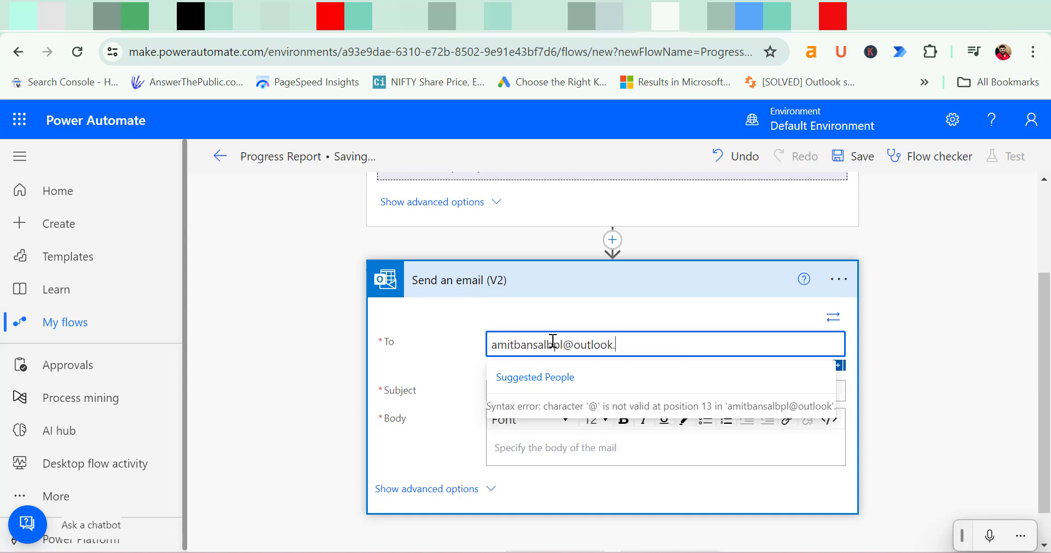
pyautogui.press('Tab')
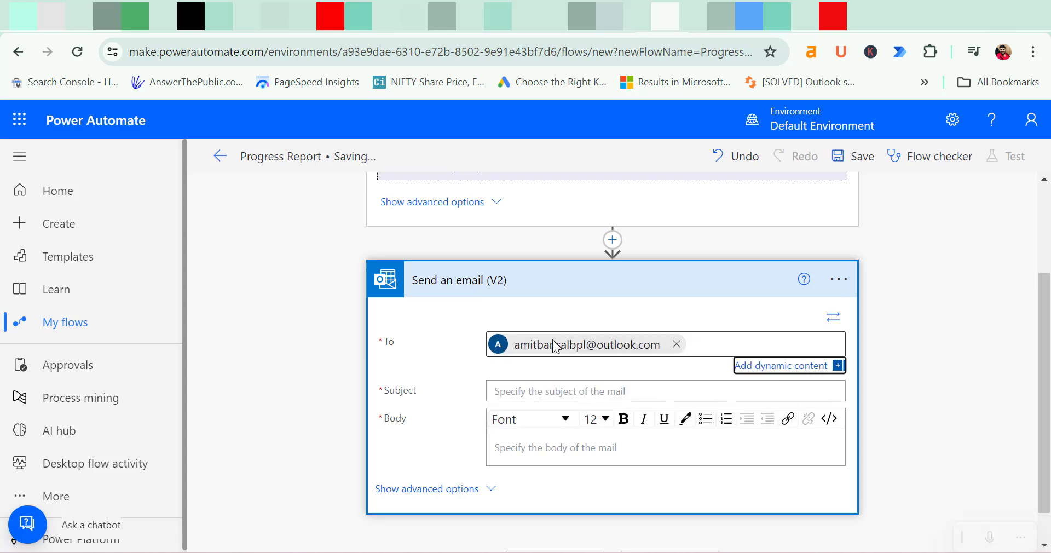
# Set subject 'Progress Report' and a body asking everyone to share their progress report
pyautogui.press('Tab')
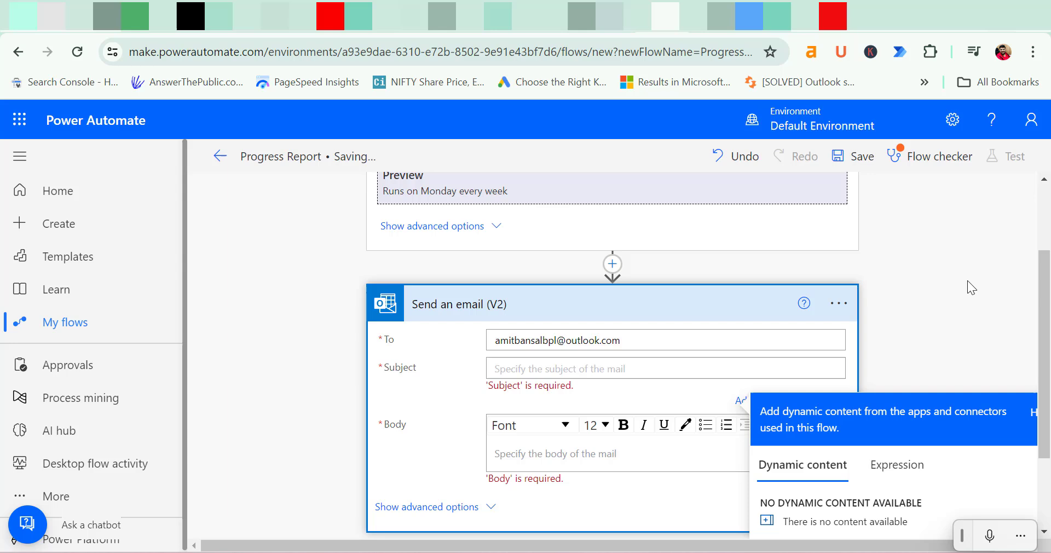
pyautogui.write('Progress Report')
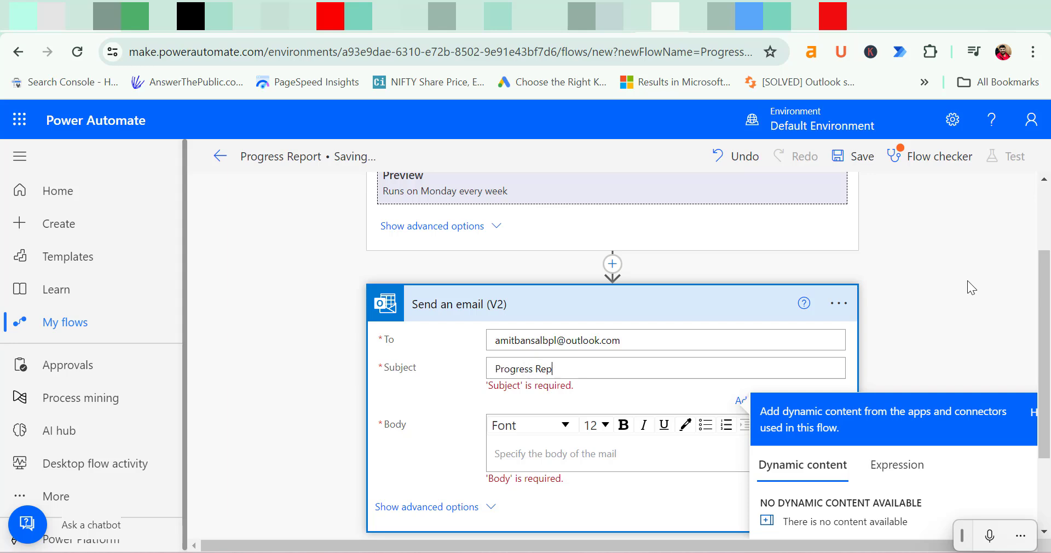
pyautogui.click(511, 451)
pyautogui.scroll(-2, 924, 323)
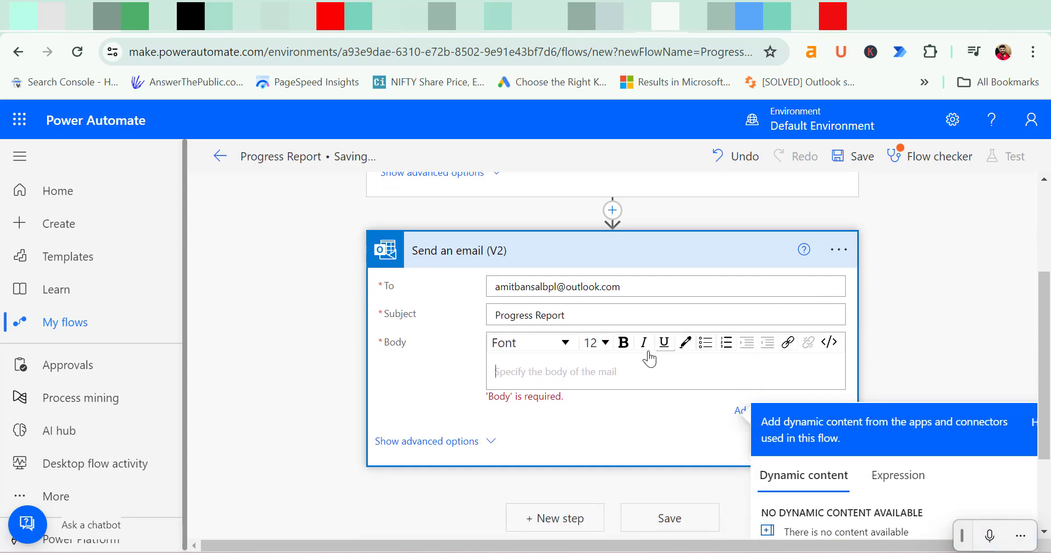
pyautogui.scroll(-1, 520, 315)
pyautogui.write('Hey')
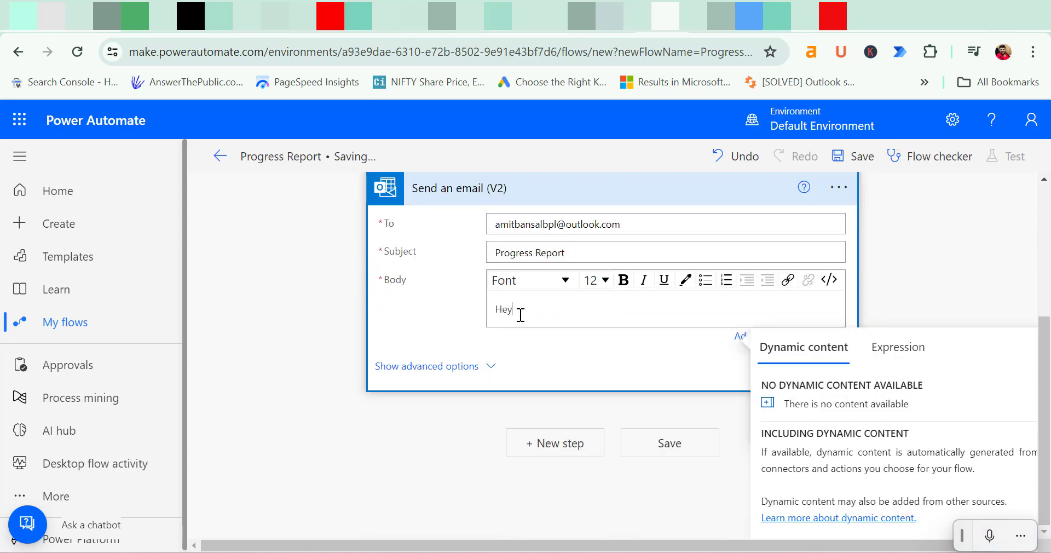
pyautogui.write(', Good morning Everyone')
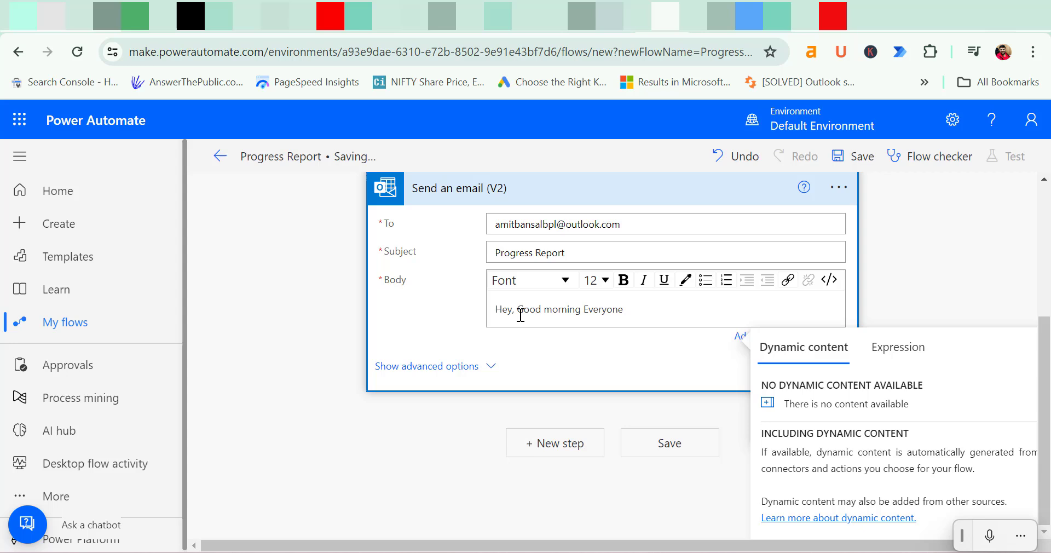
pyautogui.write(', Please share your Progress ')
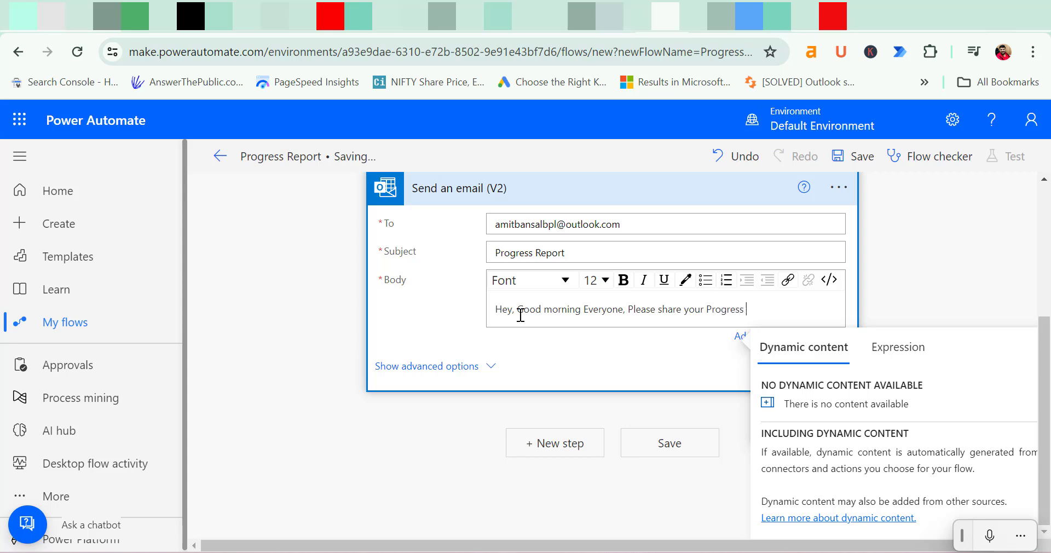
pyautogui.write('report in desired Format.the')
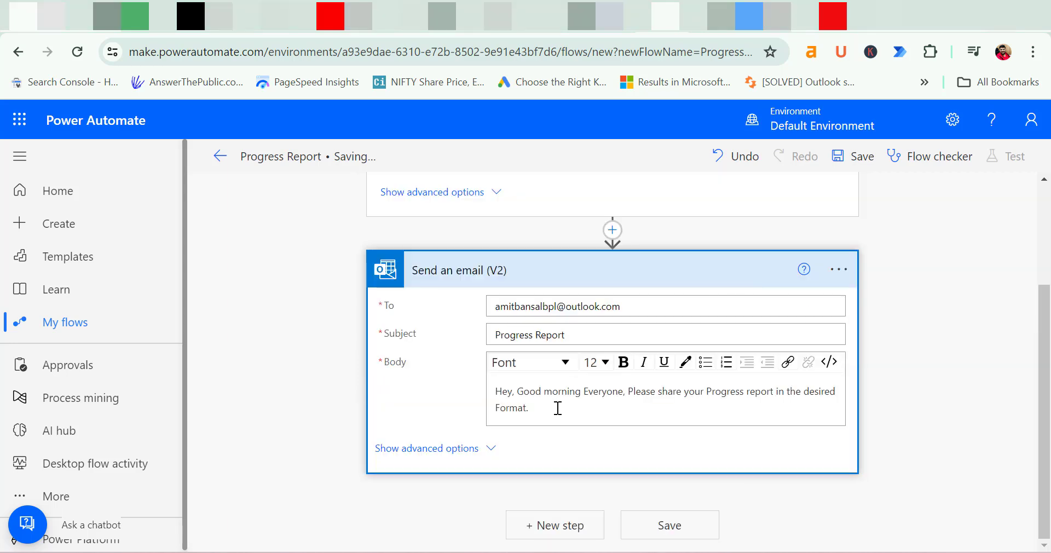
# Expand the email's advanced options, reviewing the attachment fields and Importance list
pyautogui.click(560, 406)
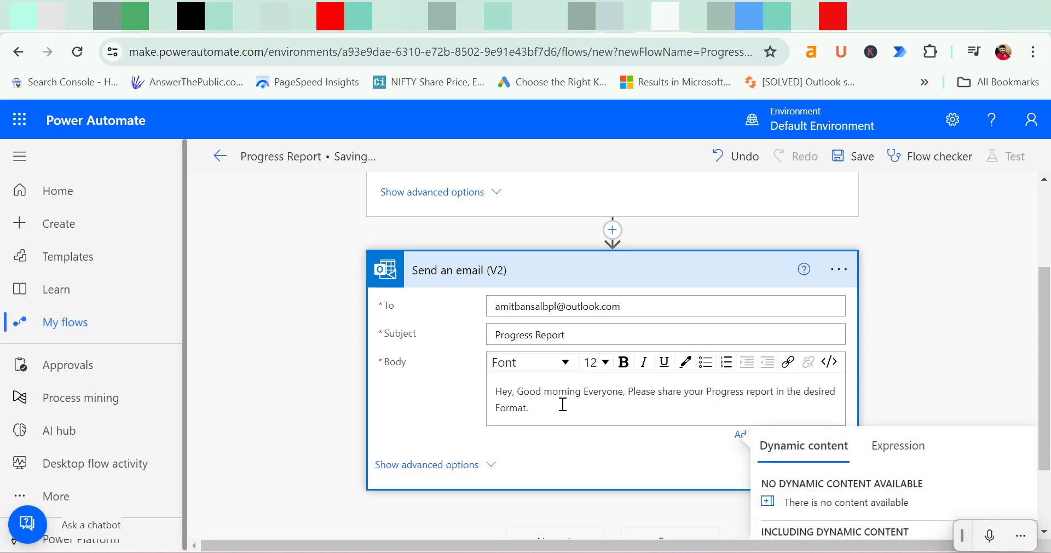
pyautogui.click(475, 466)
pyautogui.scroll(-1, 602, 369)
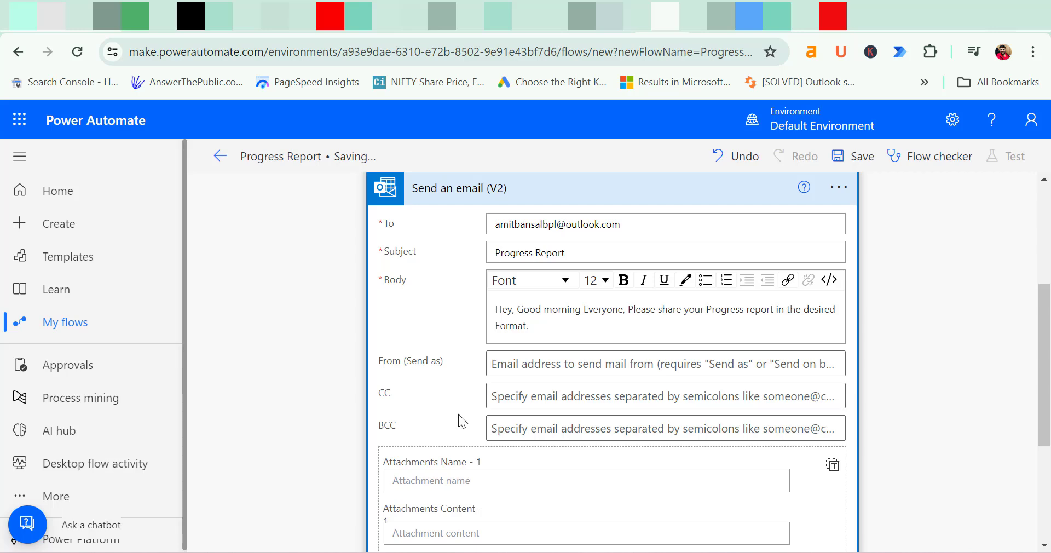
pyautogui.scroll(-3, 602, 361)
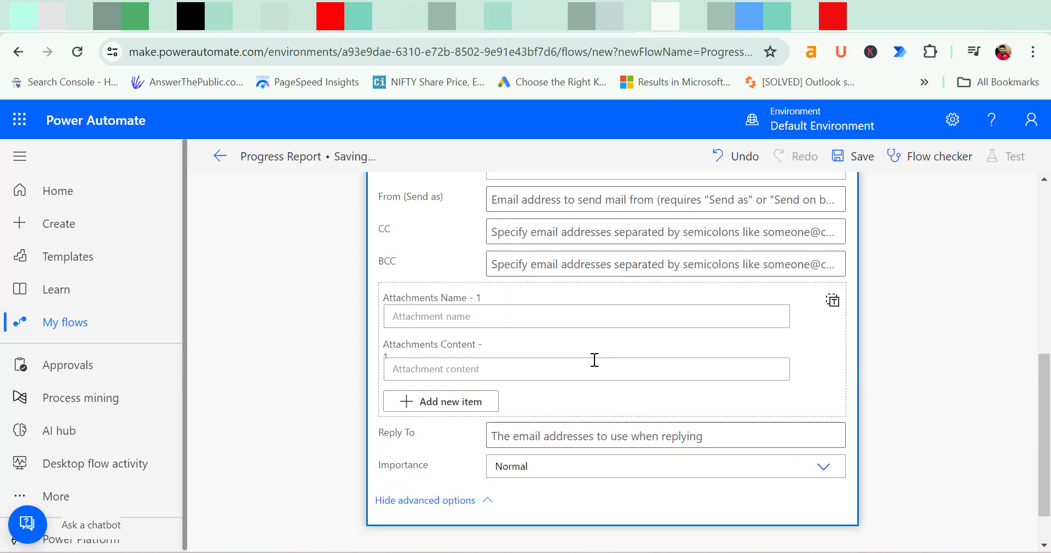
pyautogui.click(541, 318)
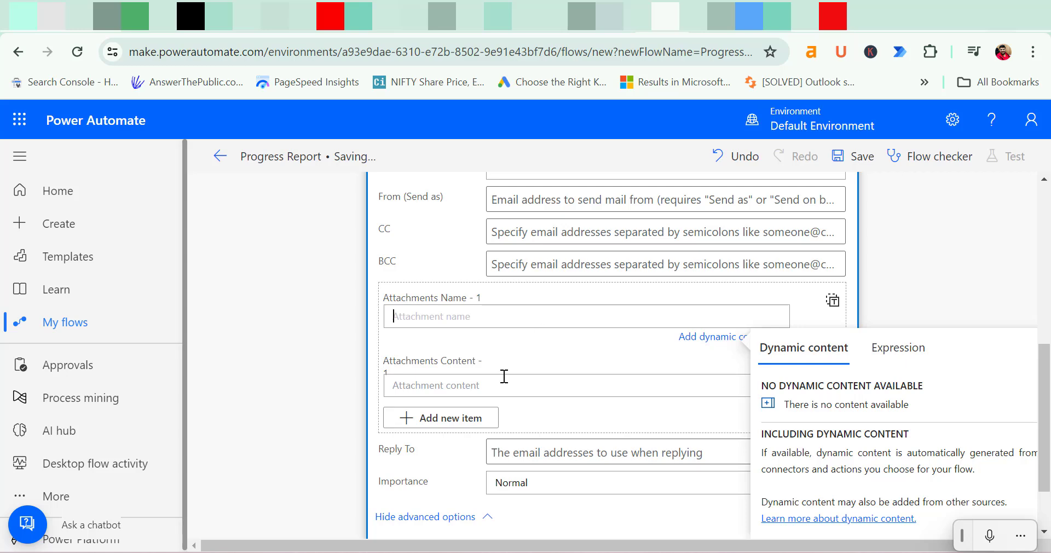
pyautogui.scroll(3, 531, 343)
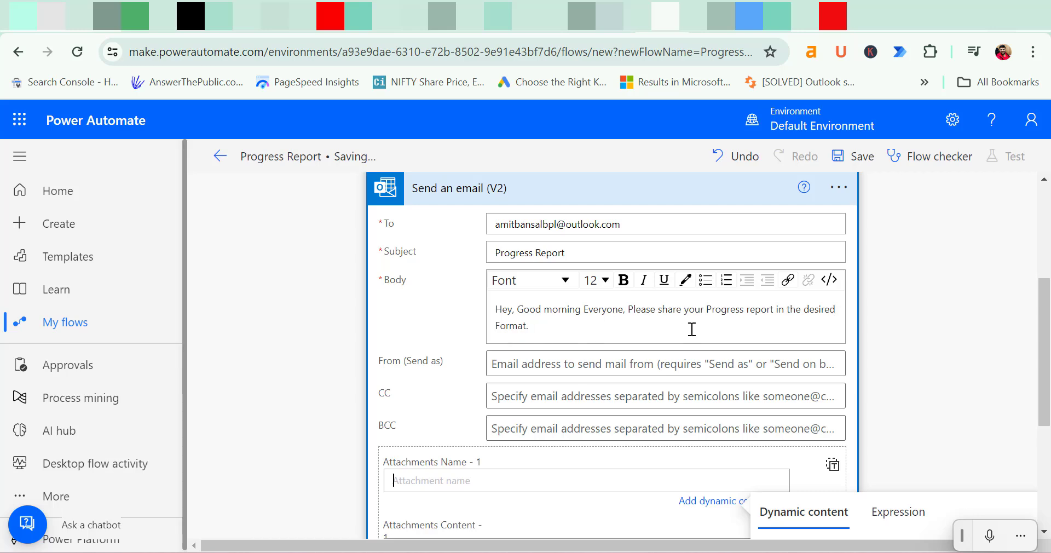
pyautogui.scroll(-3, 687, 331)
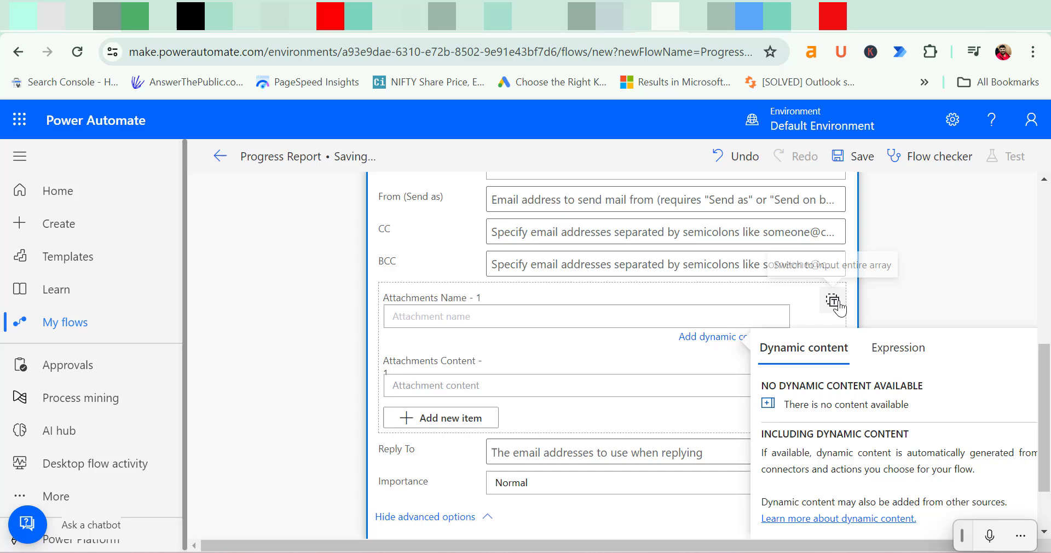
pyautogui.click(662, 343)
pyautogui.scroll(-1, 662, 343)
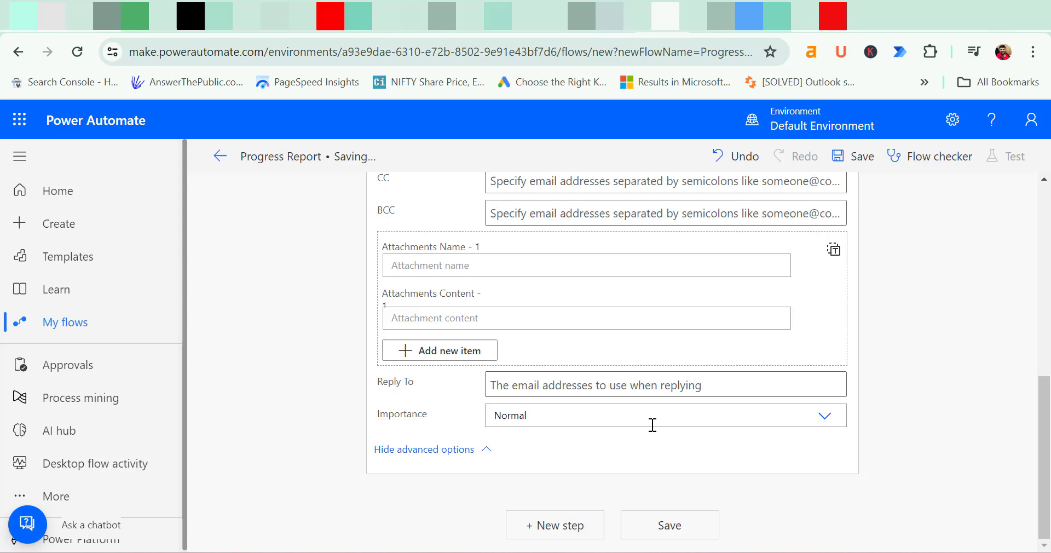
pyautogui.click(820, 419)
# Save the Progress Report flow and set up a manual test
pyautogui.click(678, 533)
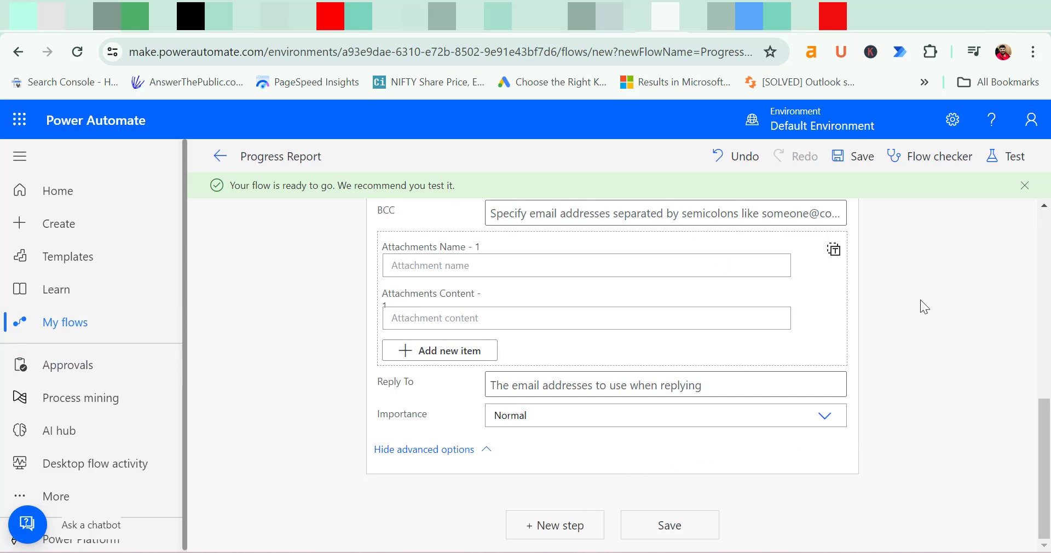
pyautogui.click(992, 163)
pyautogui.click(810, 200)
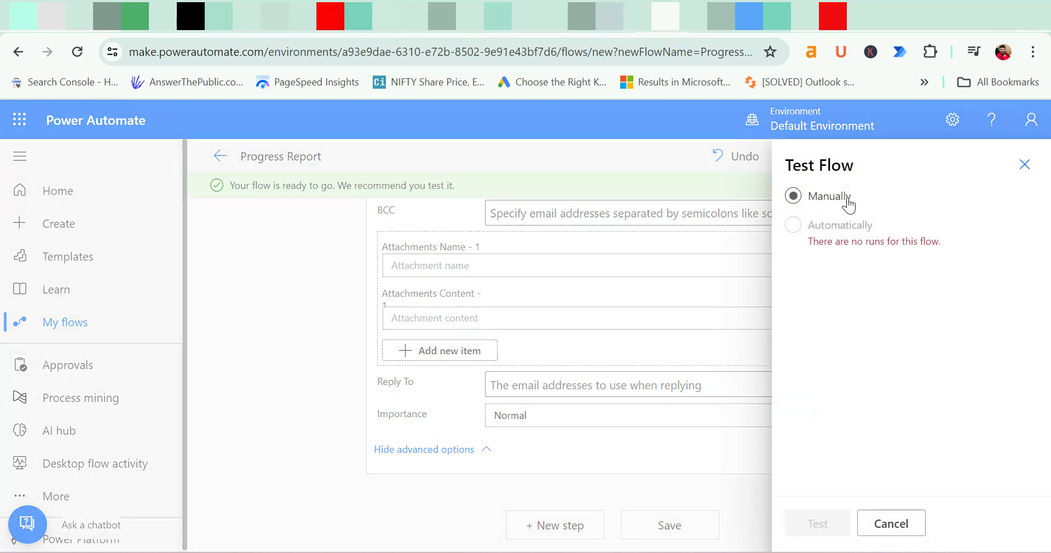
pyautogui.click(793, 197)
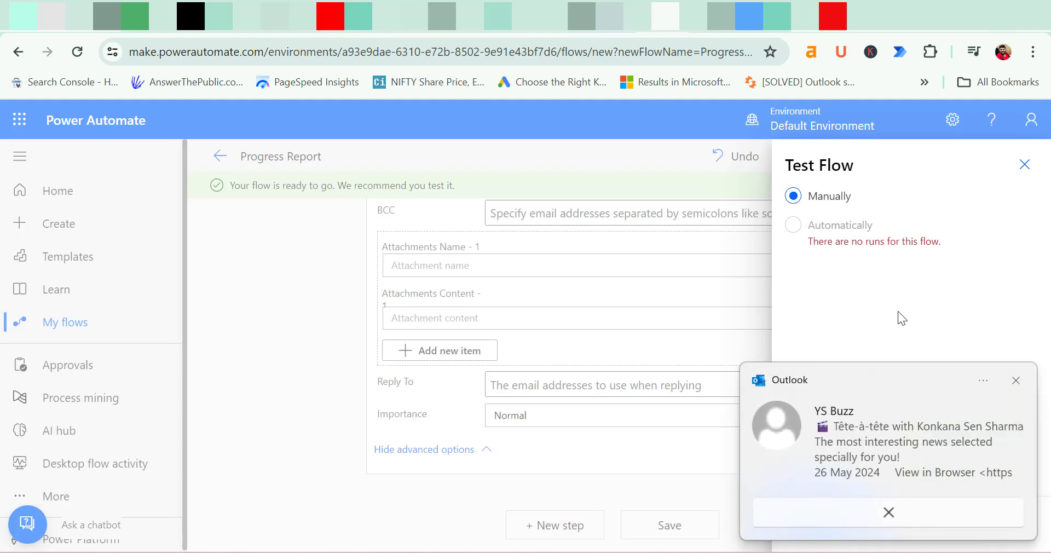
# Run the manual test of the flow and dismiss the run confirmation panel
pyautogui.click(821, 524)
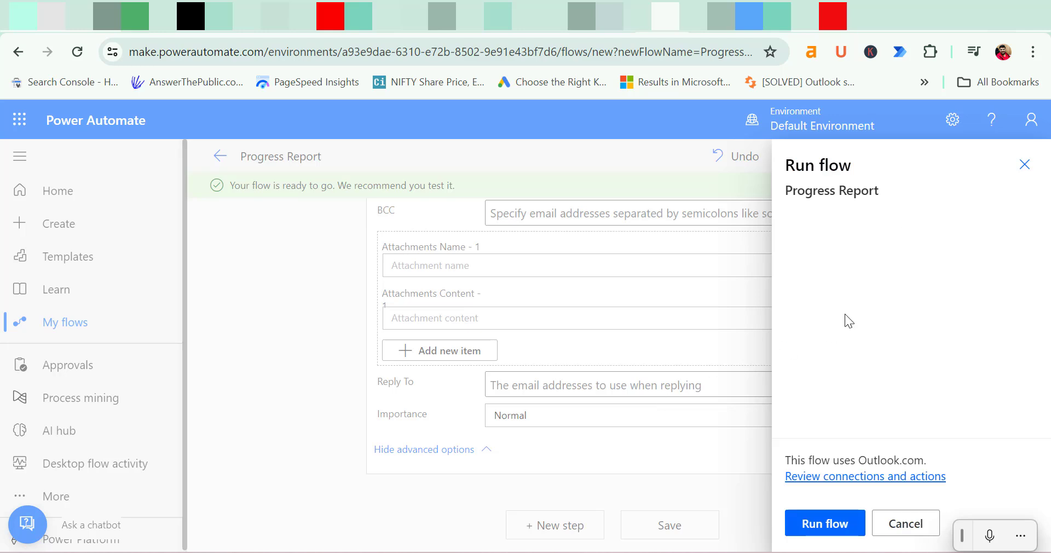
pyautogui.click(817, 526)
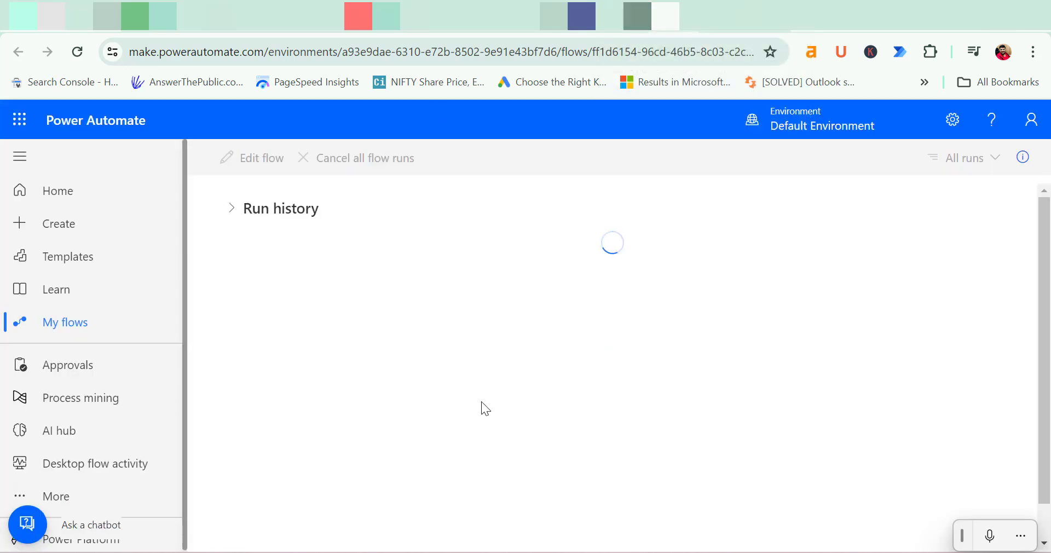
pyautogui.hotkey('ctrl', 'w')
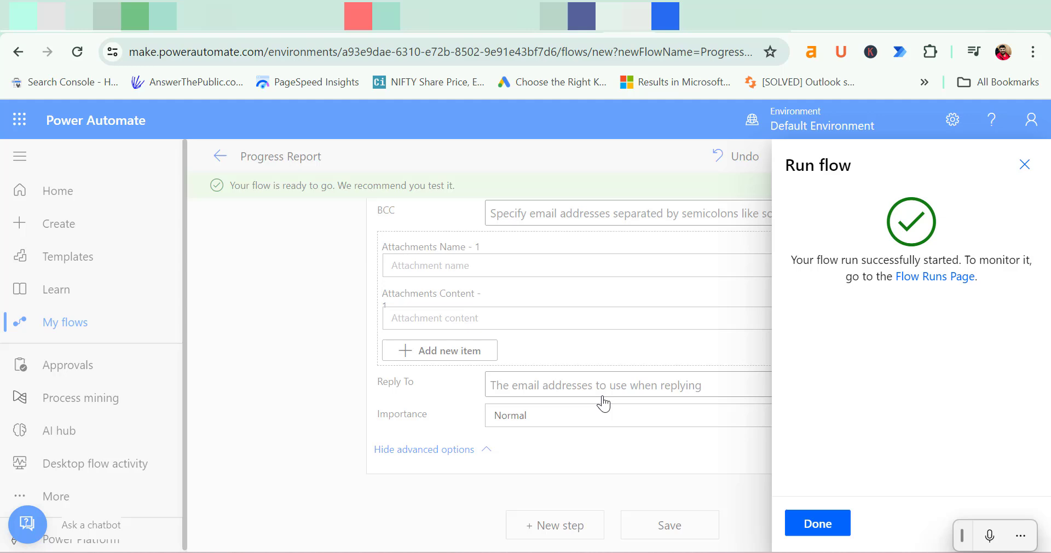
pyautogui.click(202, 329)
# Go to My flows, view the received Progress Report test email in Outlook, then close it
pyautogui.click(56, 327)
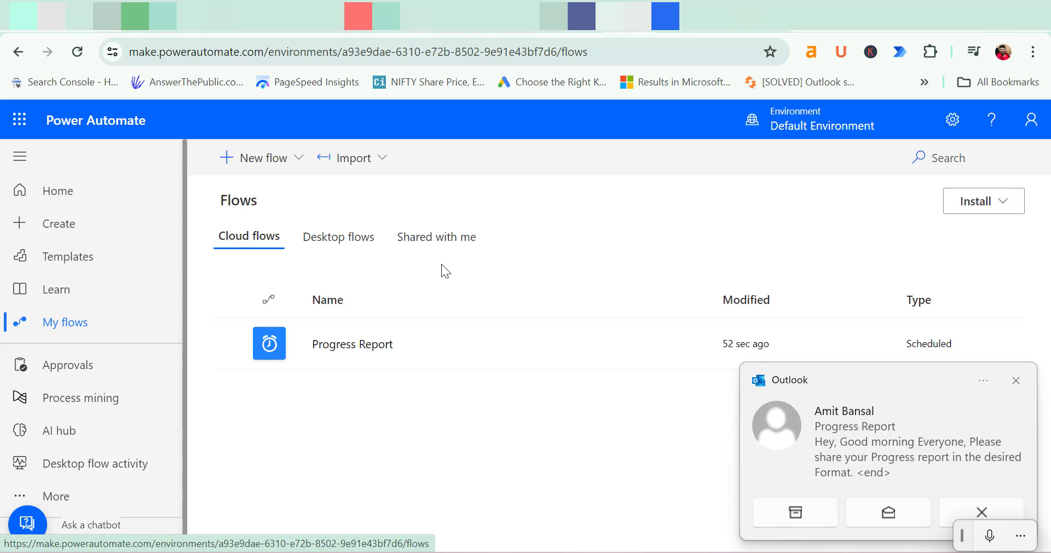
pyautogui.click(888, 434)
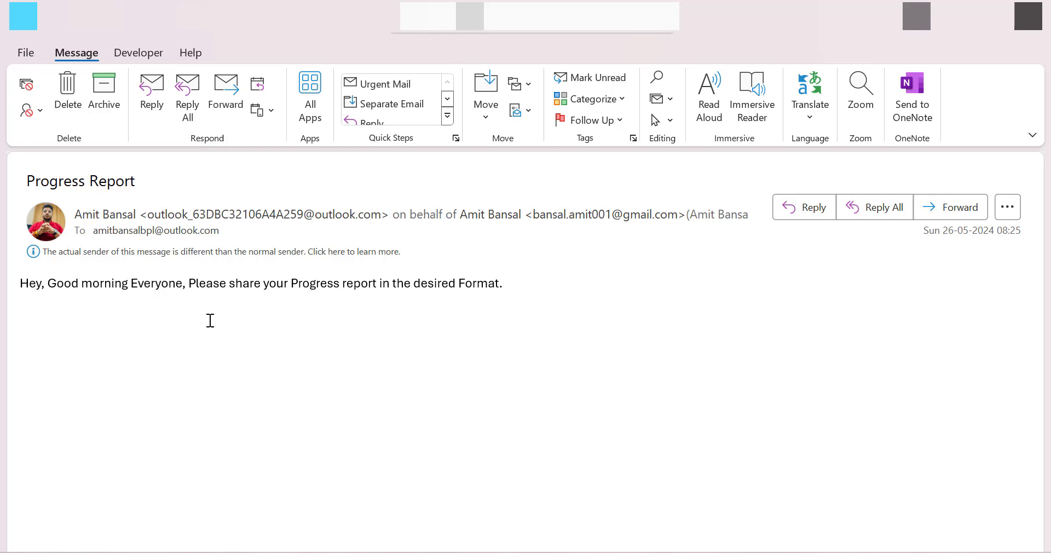
pyautogui.click(1030, 25)
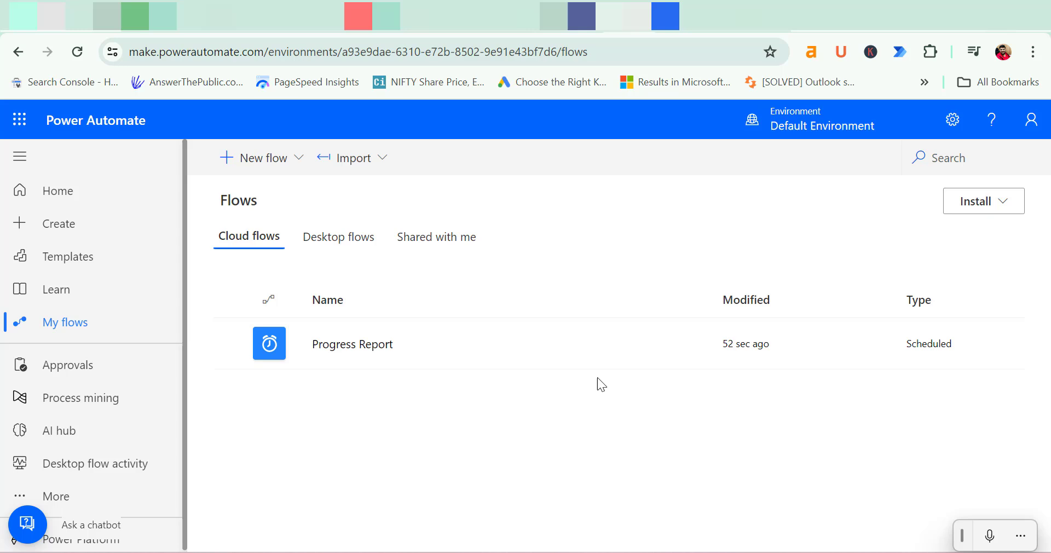